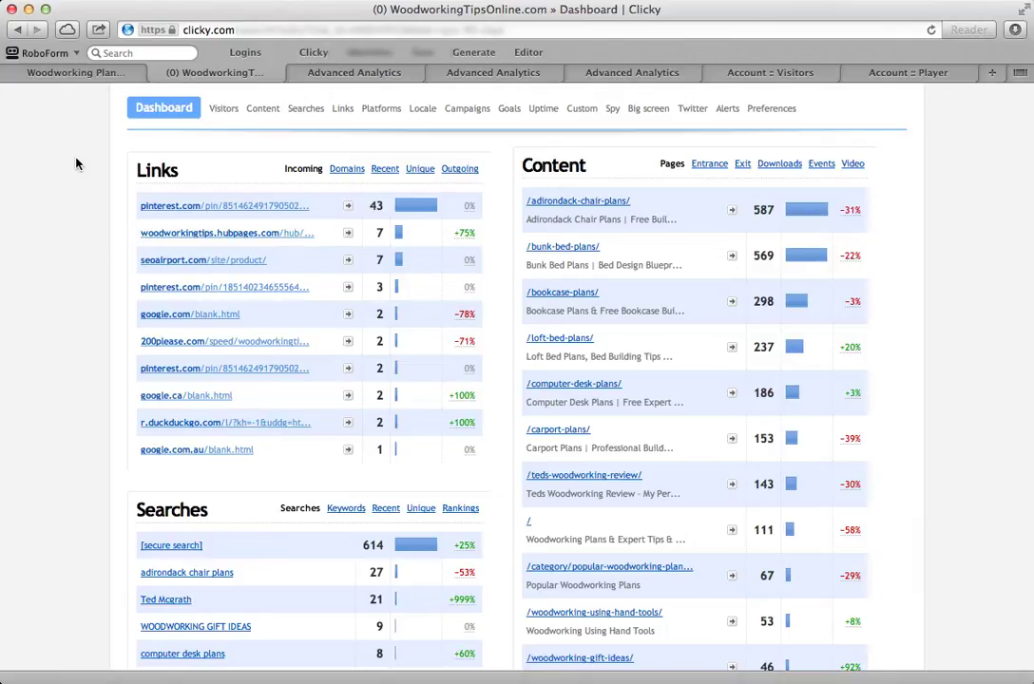
Step: Switch to the Safari tab showing the WoodworkingTipsOnline.com homepage
key("ctrl+shift+Tab")
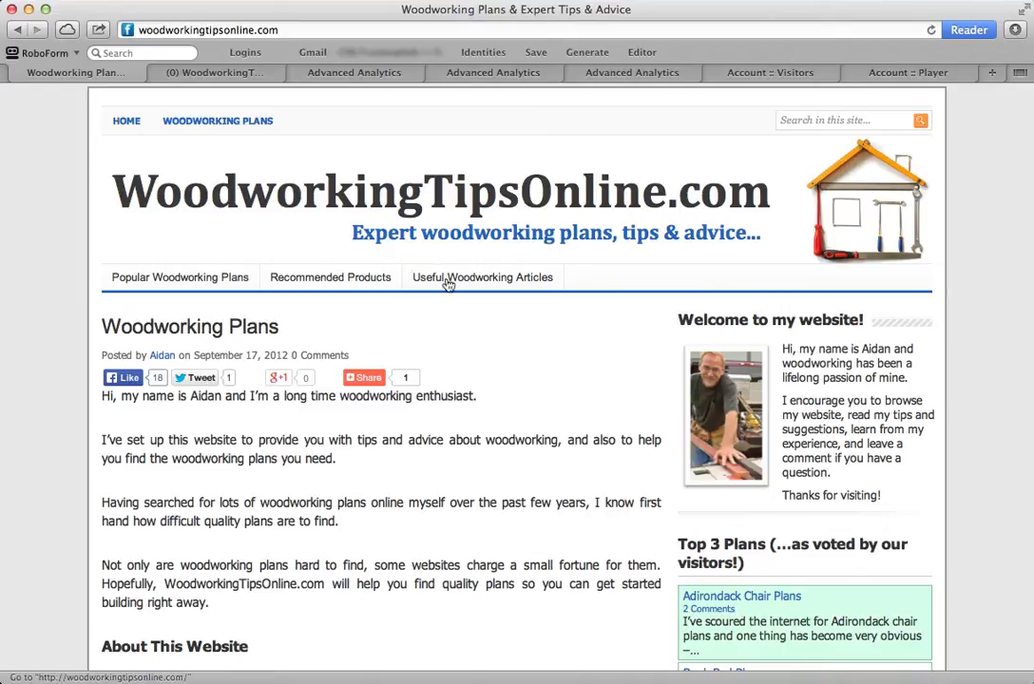
Step: Return to the Clicky dashboard tab for WoodworkingTipsOnline.com
left_click(211, 75)
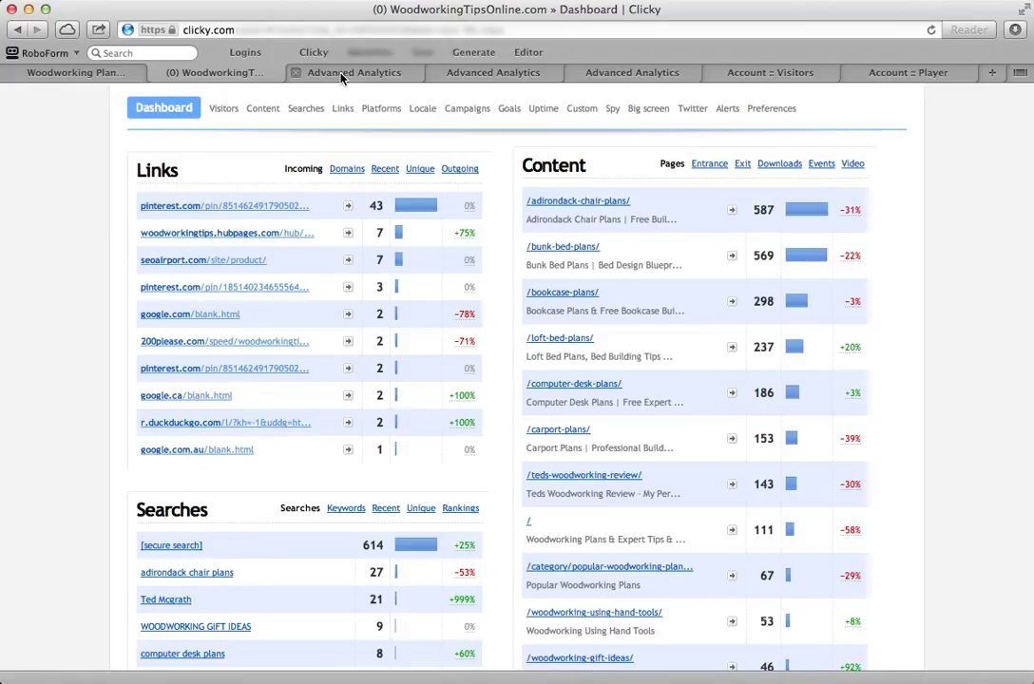
Step: Open the adirondack-chair-plans Scroll Reach heatmap and scroll down past the 689px fold line
left_click(357, 76)
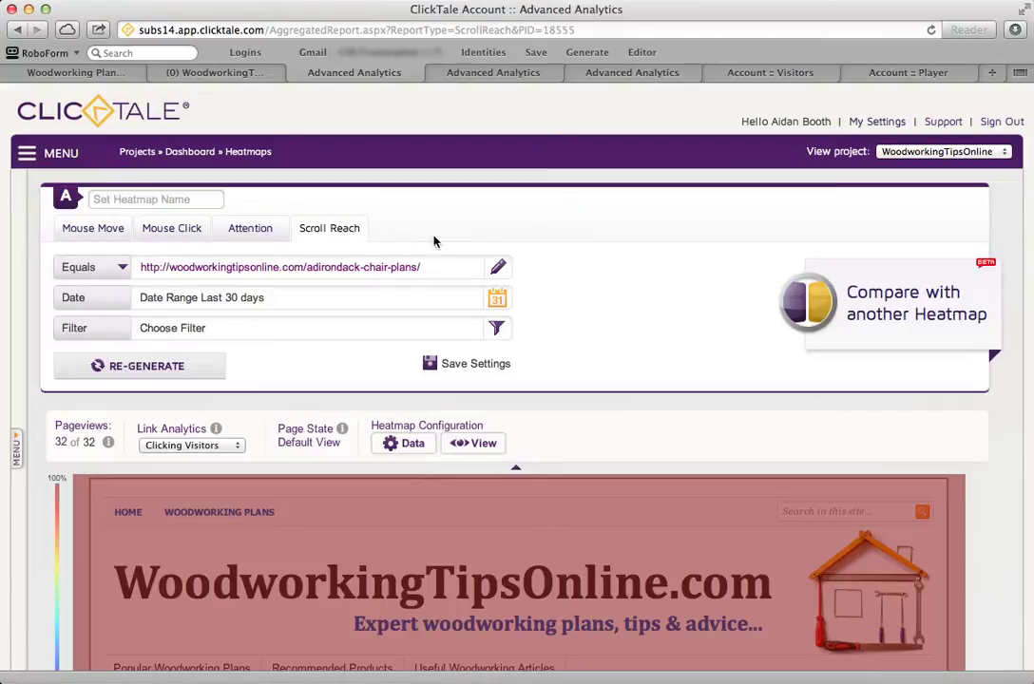
scroll(641, 221, "down", 1)
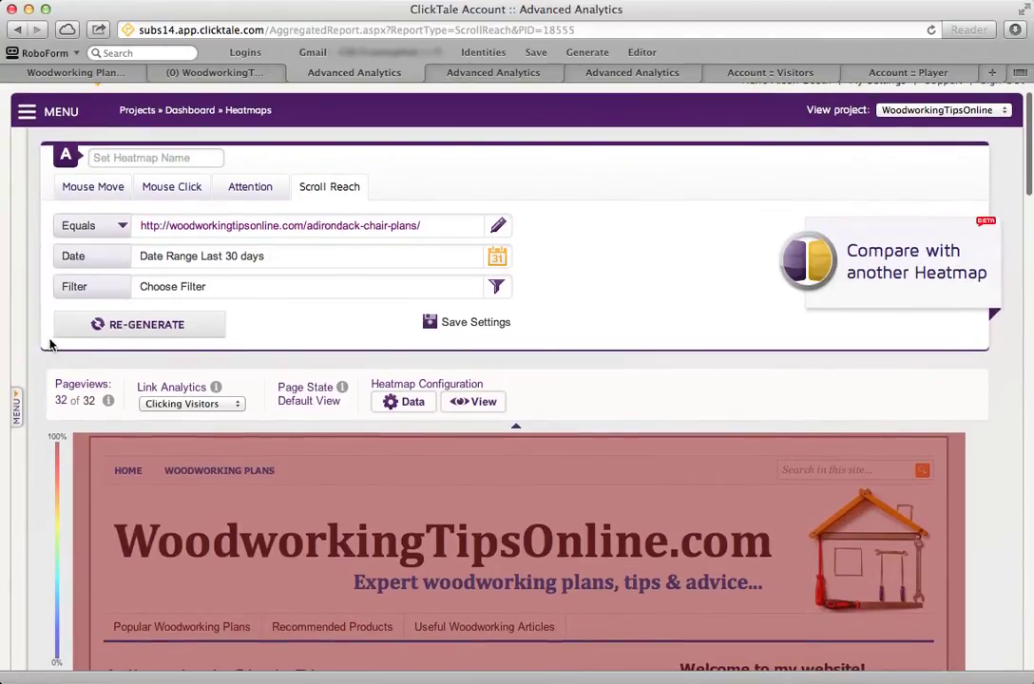
scroll(51, 345, "down", 5)
scroll(51, 345, "down", 4)
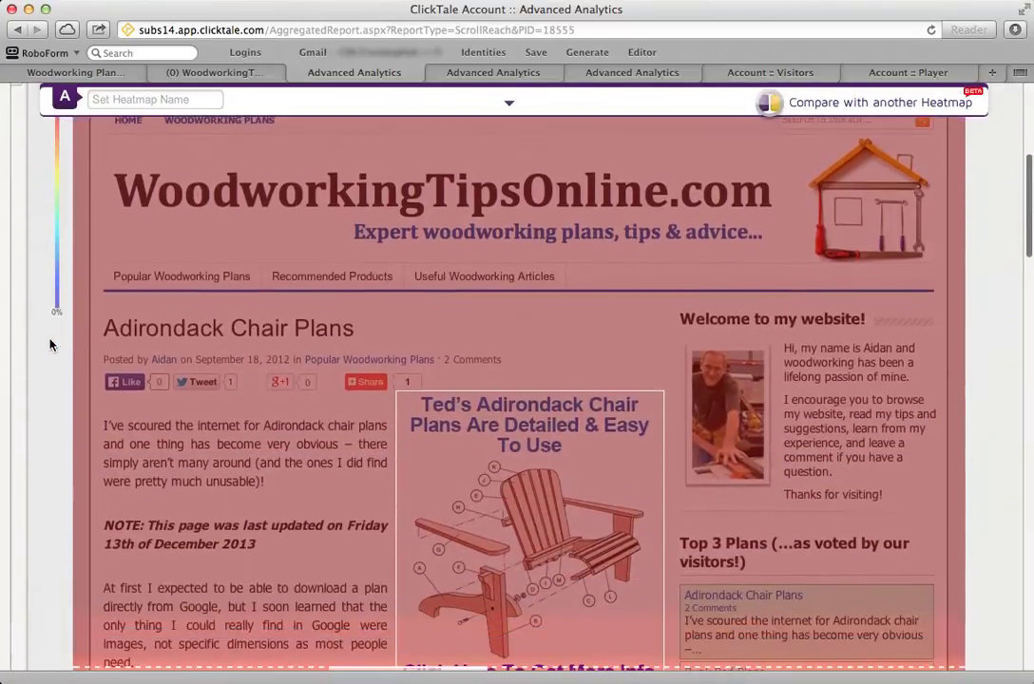
scroll(51, 345, "up", 6)
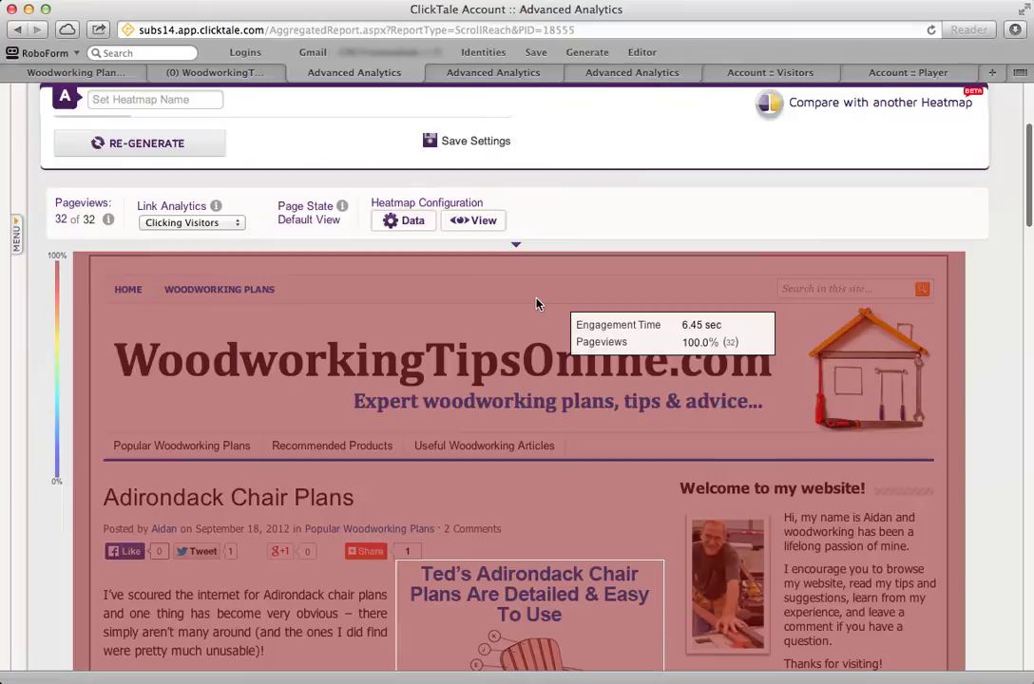
scroll(601, 323, "down", 3)
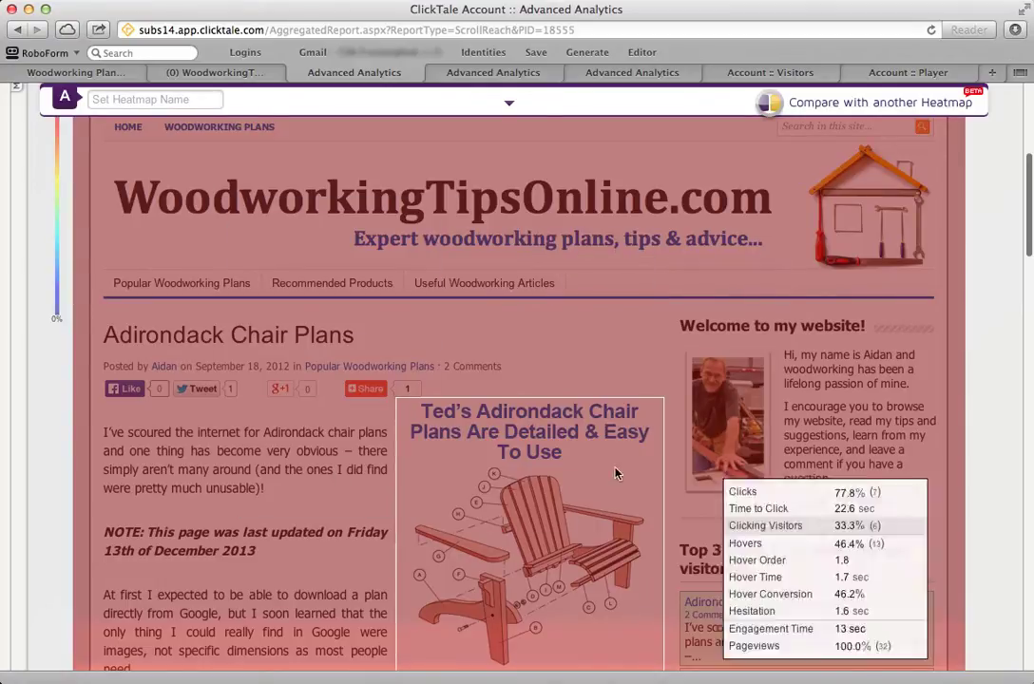
scroll(724, 270, "down", 2)
scroll(724, 270, "down", 5)
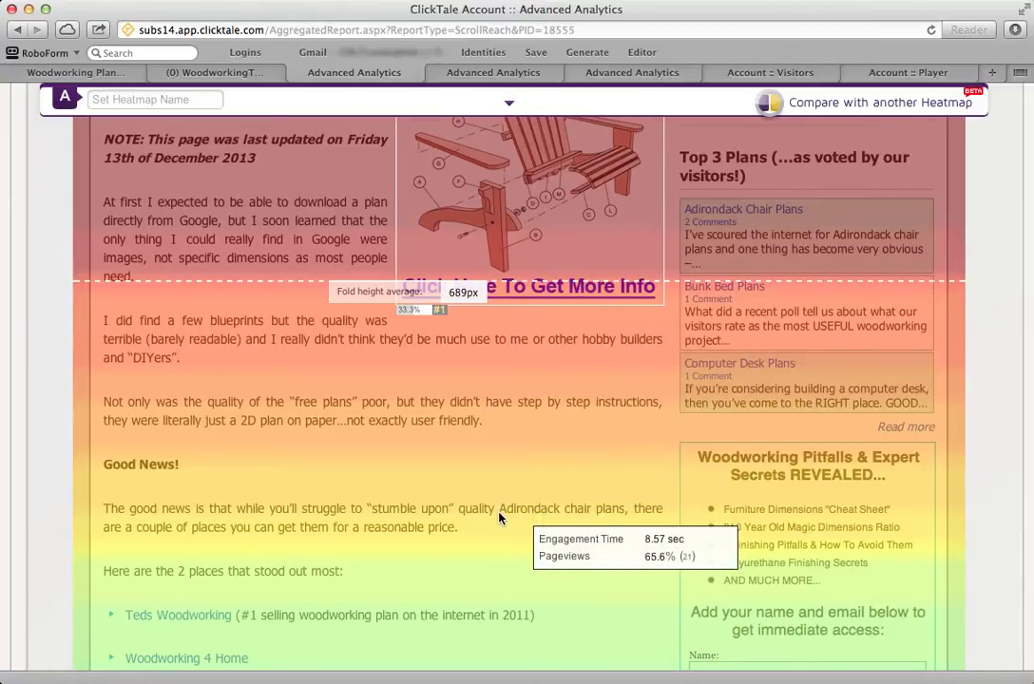
scroll(499, 518, "down", 5)
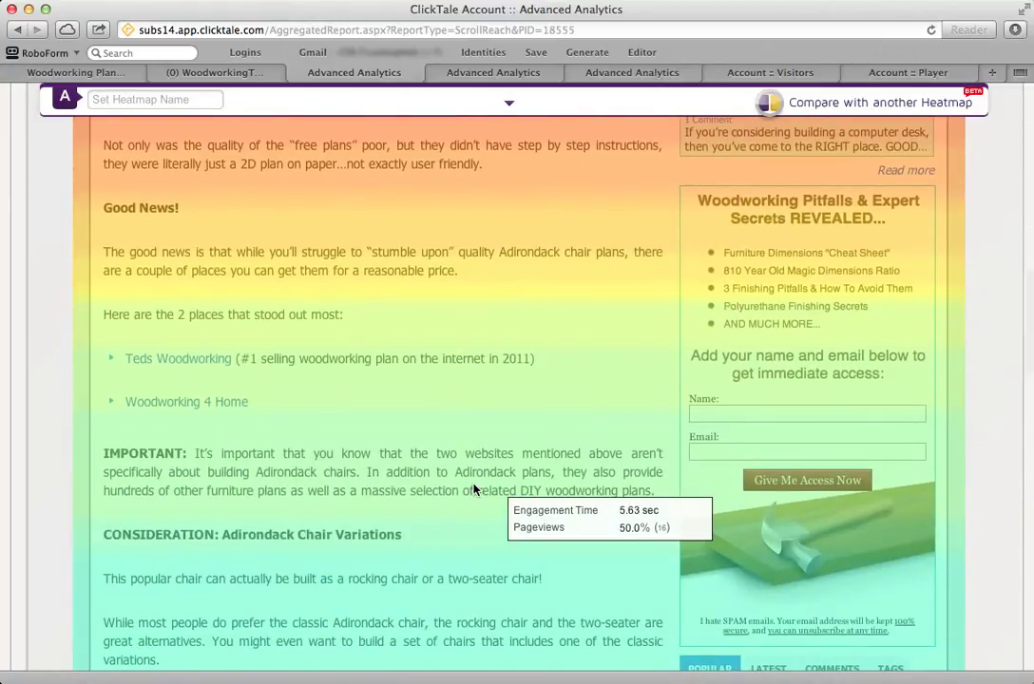
scroll(473, 489, "down", 10)
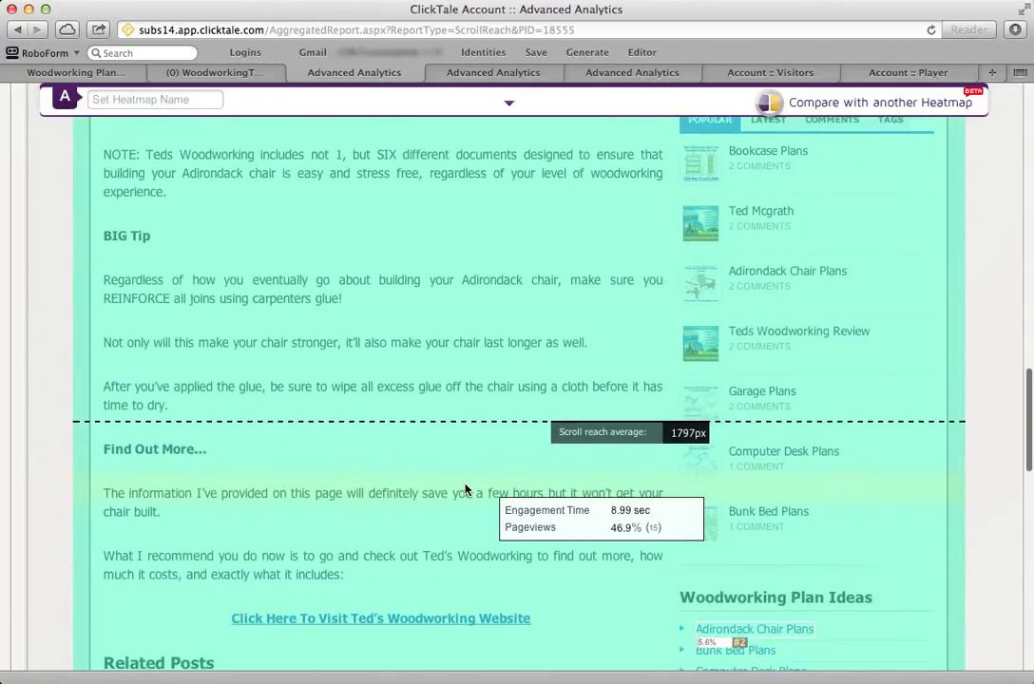
scroll(423, 530, "down", 5)
scroll(423, 529, "down", 4)
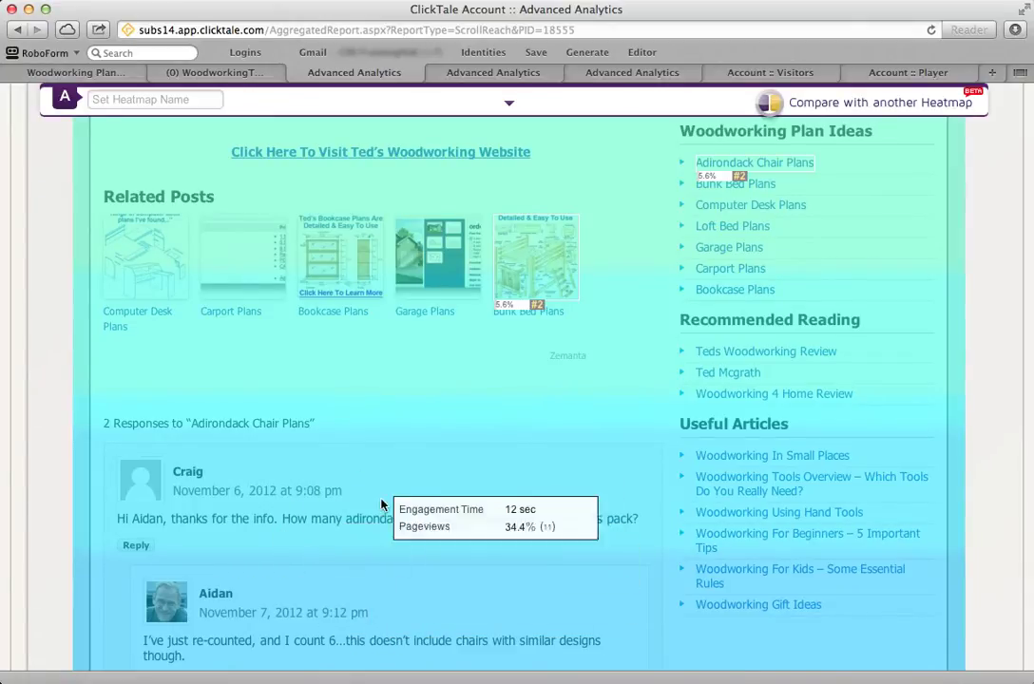
scroll(452, 510, "down", 1)
scroll(451, 510, "down", 1)
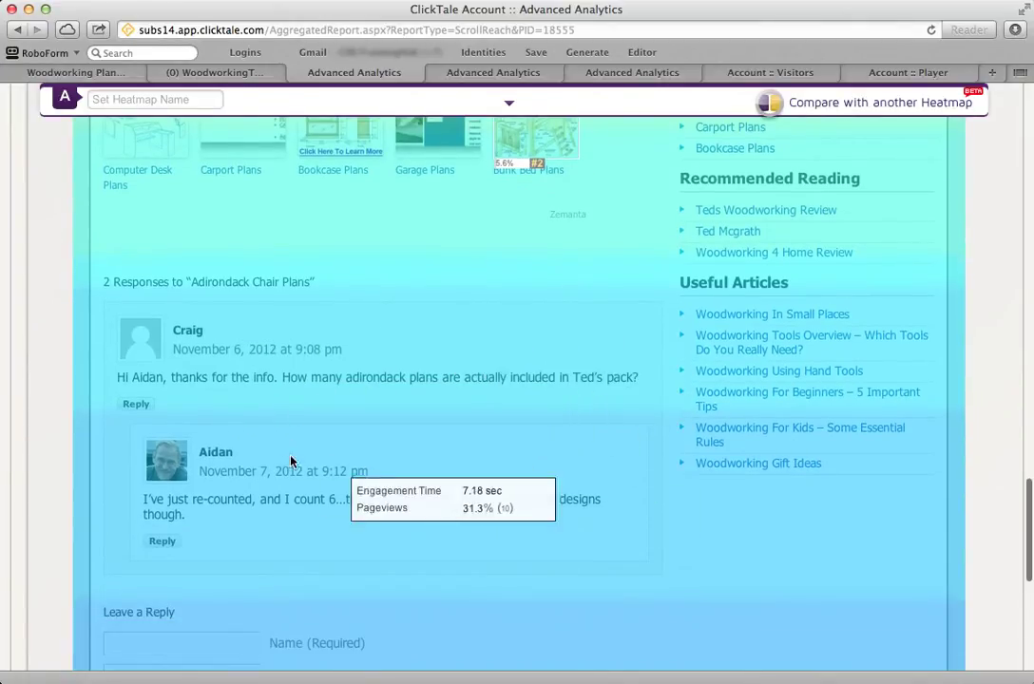
scroll(377, 457, "up", 20)
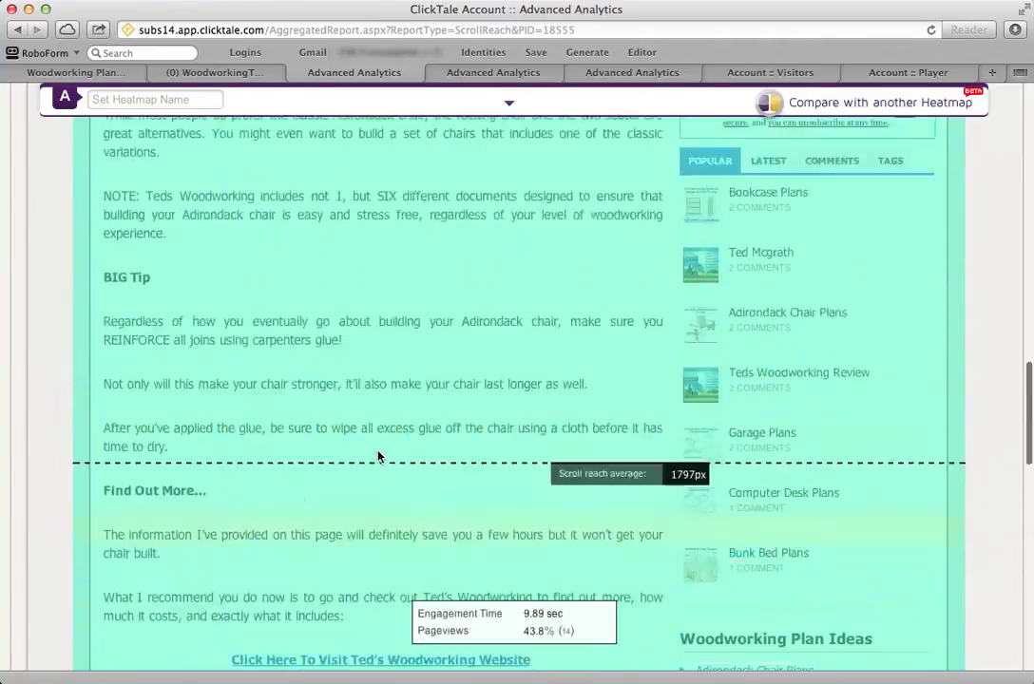
scroll(377, 457, "up", 7)
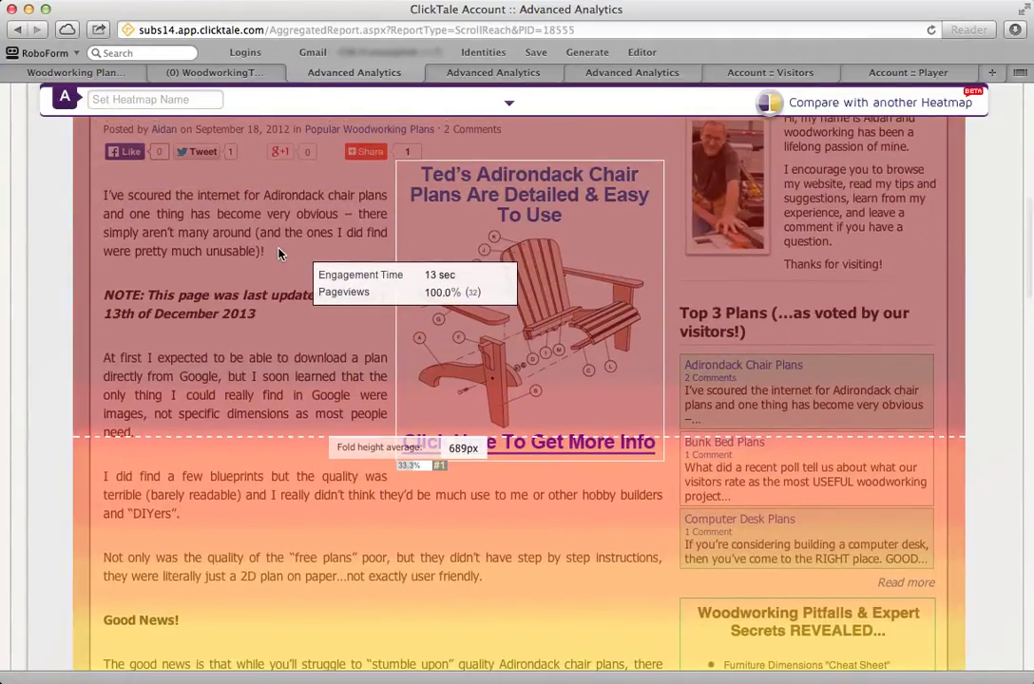
scroll(279, 253, "up", 1)
scroll(279, 253, "up", 1)
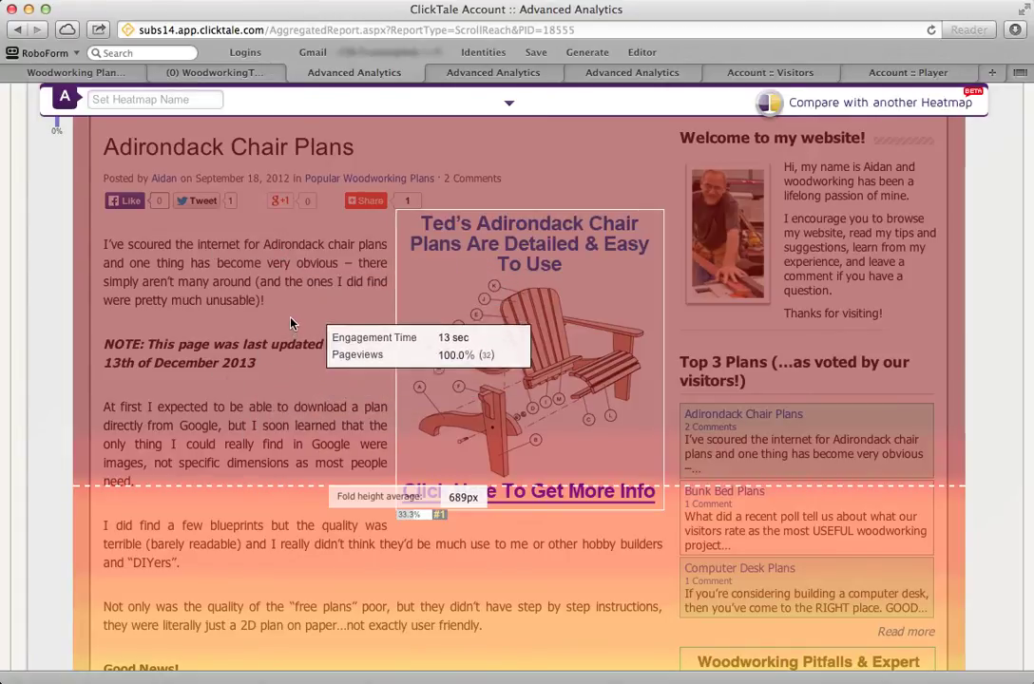
scroll(294, 308, "down", 5)
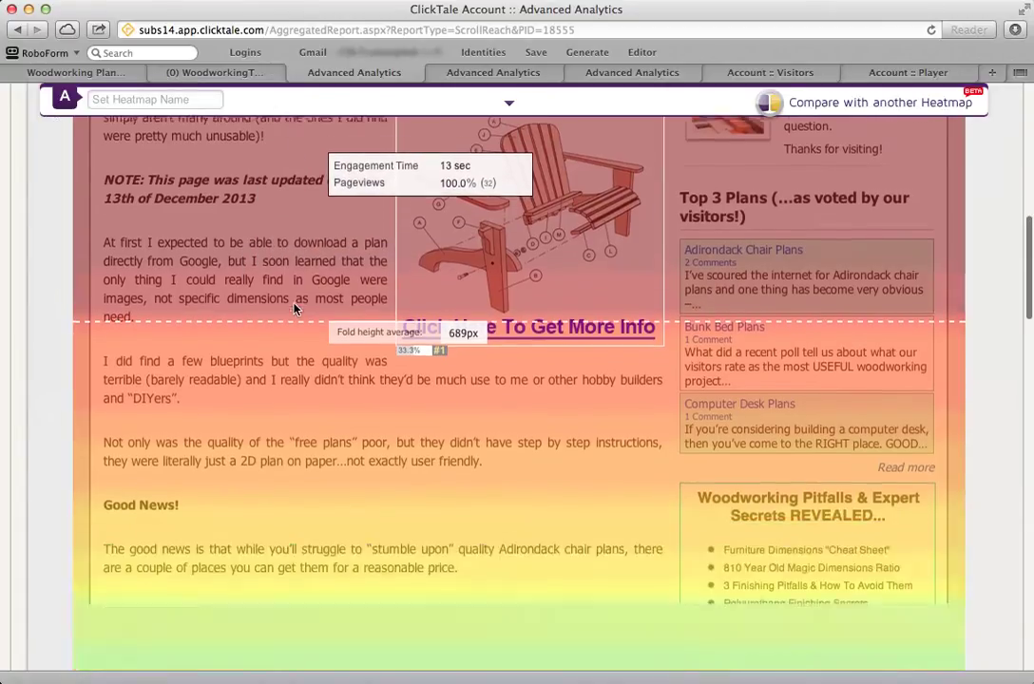
scroll(285, 285, "up", 2)
scroll(274, 228, "up", 2)
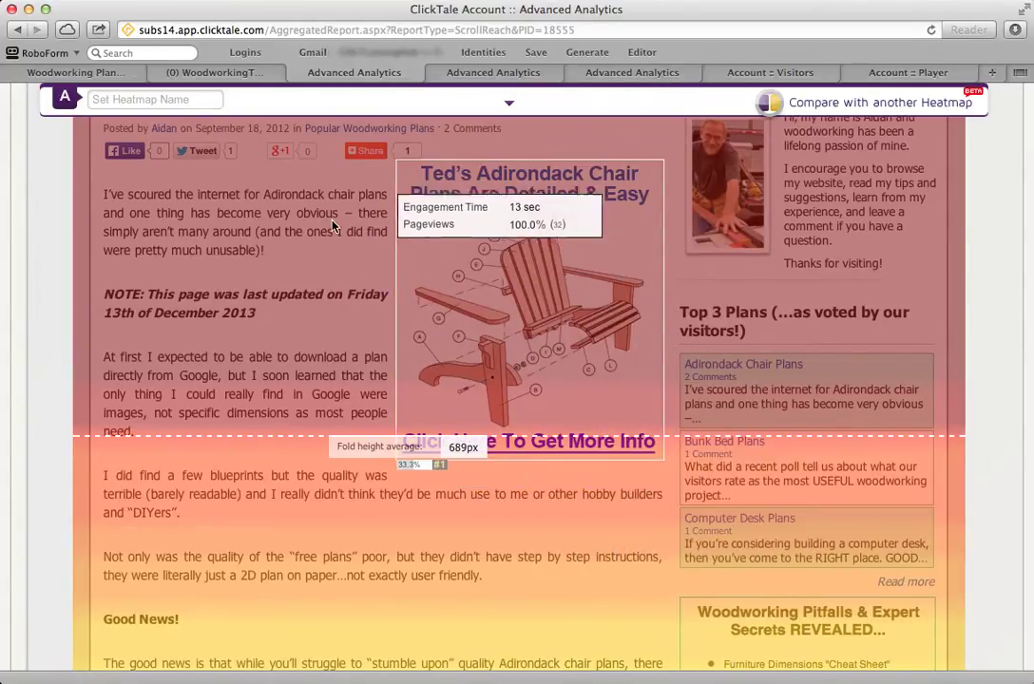
Step: Bring up the Mouse Click heatmap for the adirondack-chair-plans page
left_click(493, 73)
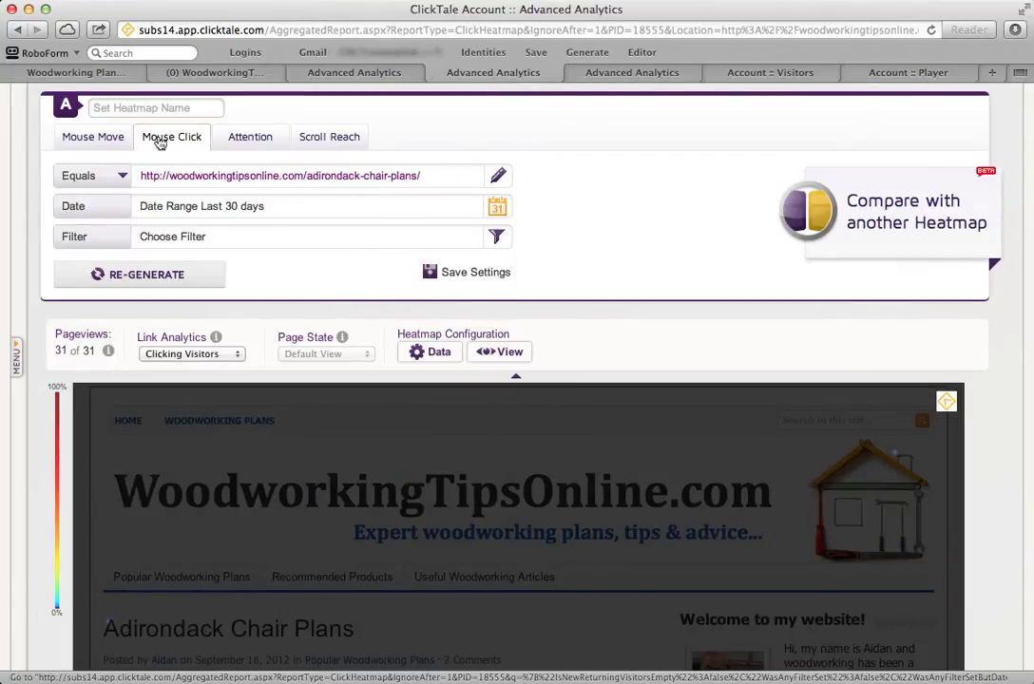
left_click(354, 72)
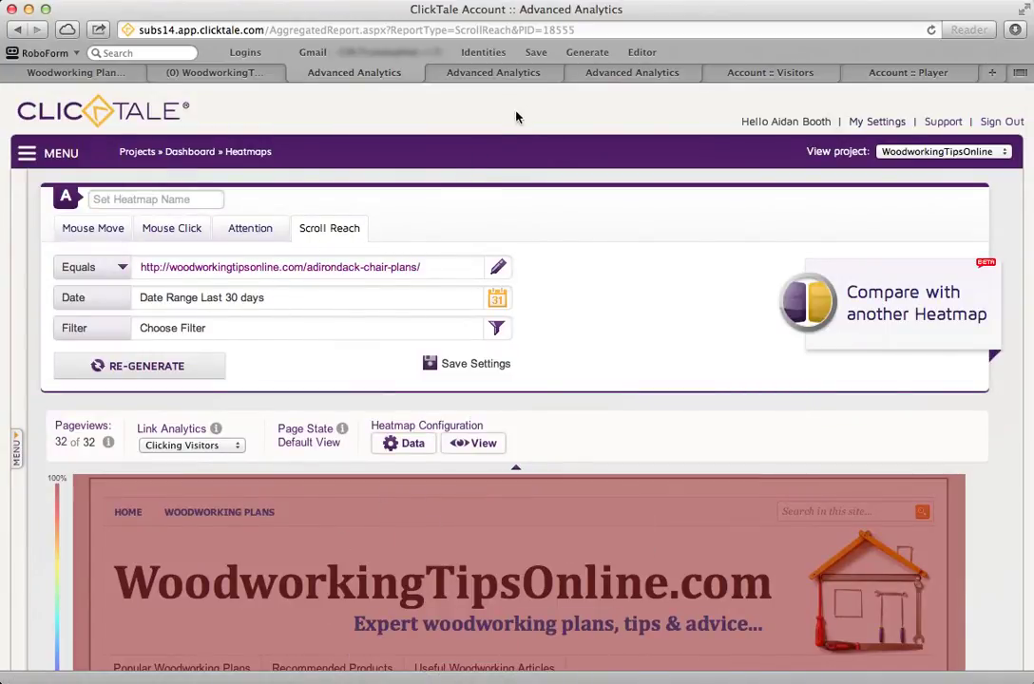
key("ctrl+Tab")
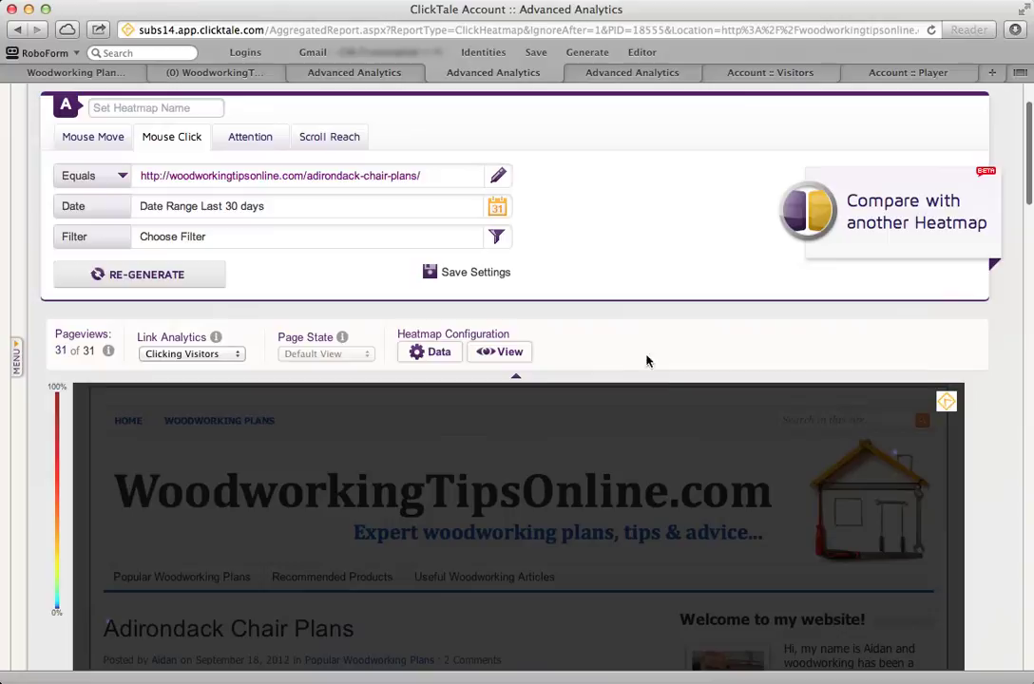
scroll(670, 407, "down", 2)
scroll(670, 407, "down", 8)
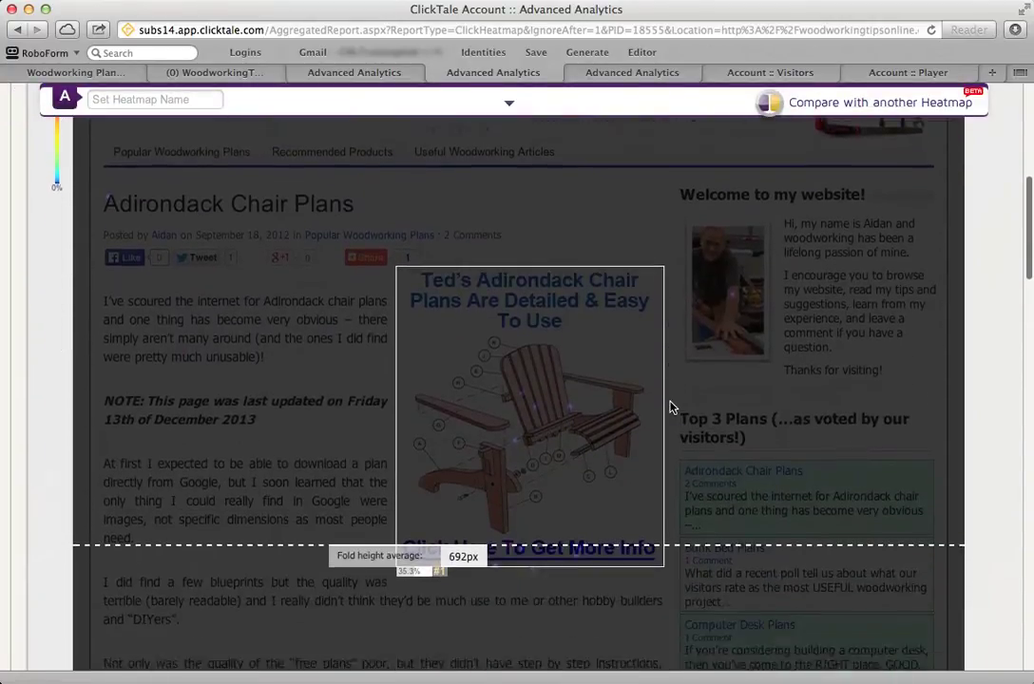
Step: Check the click statistics on the Adirondack chair image and nearby page areas
mouse_move(534, 391)
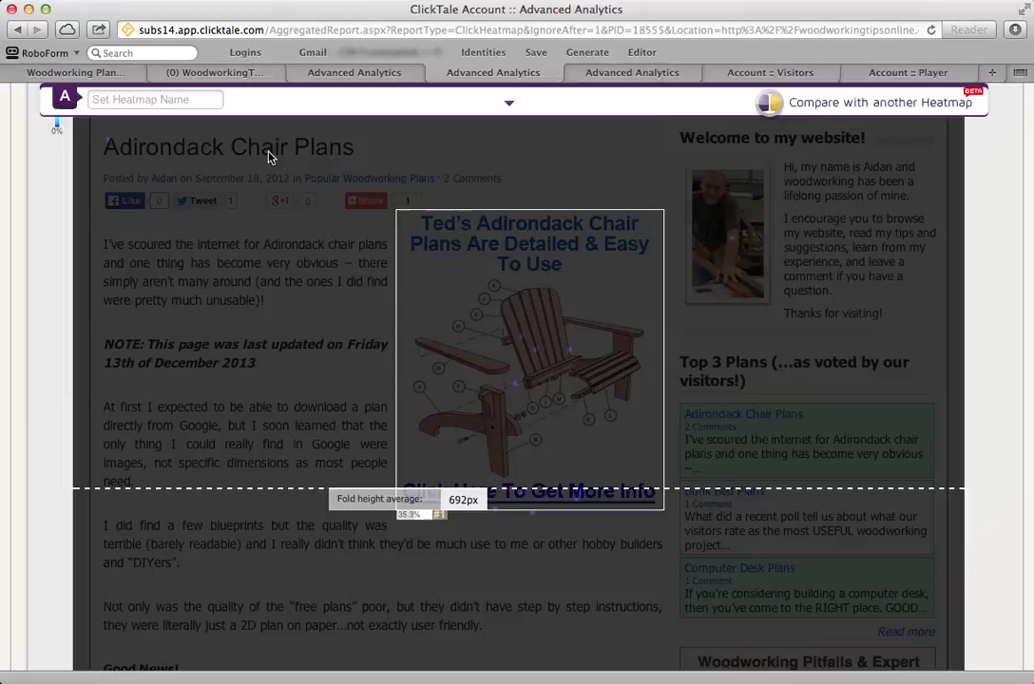
mouse_move(466, 316)
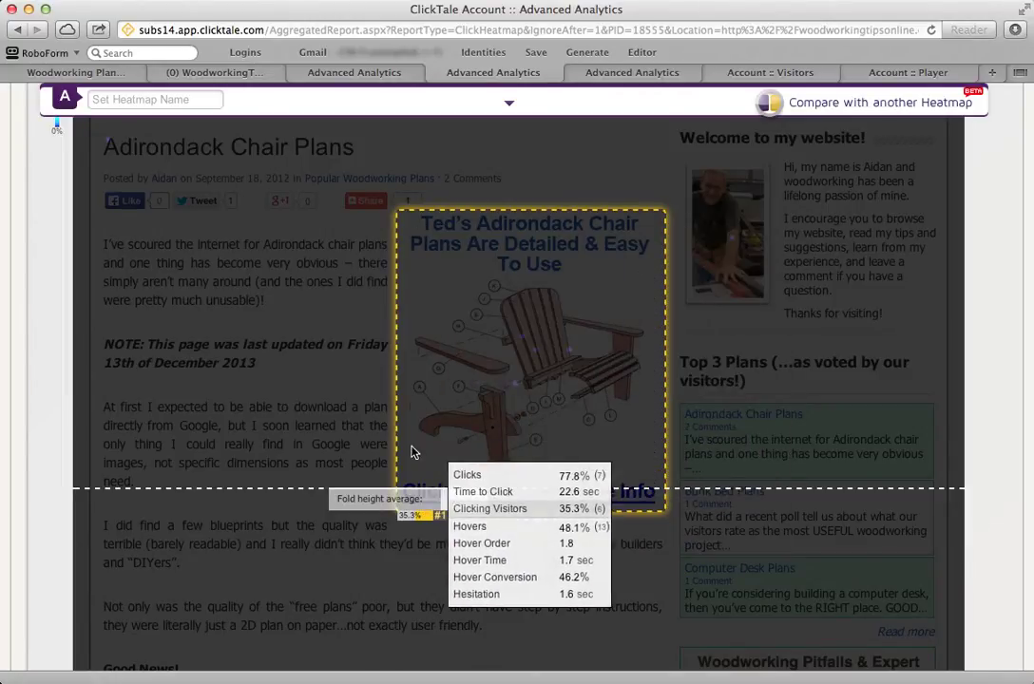
scroll(283, 282, "down", 10)
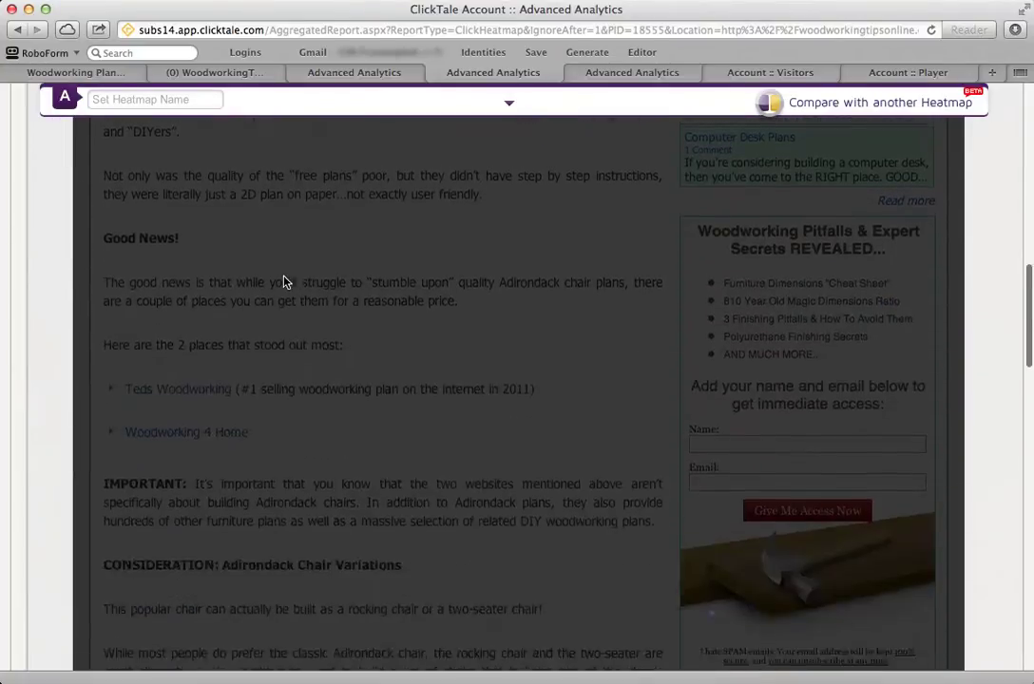
scroll(283, 281, "down", 11)
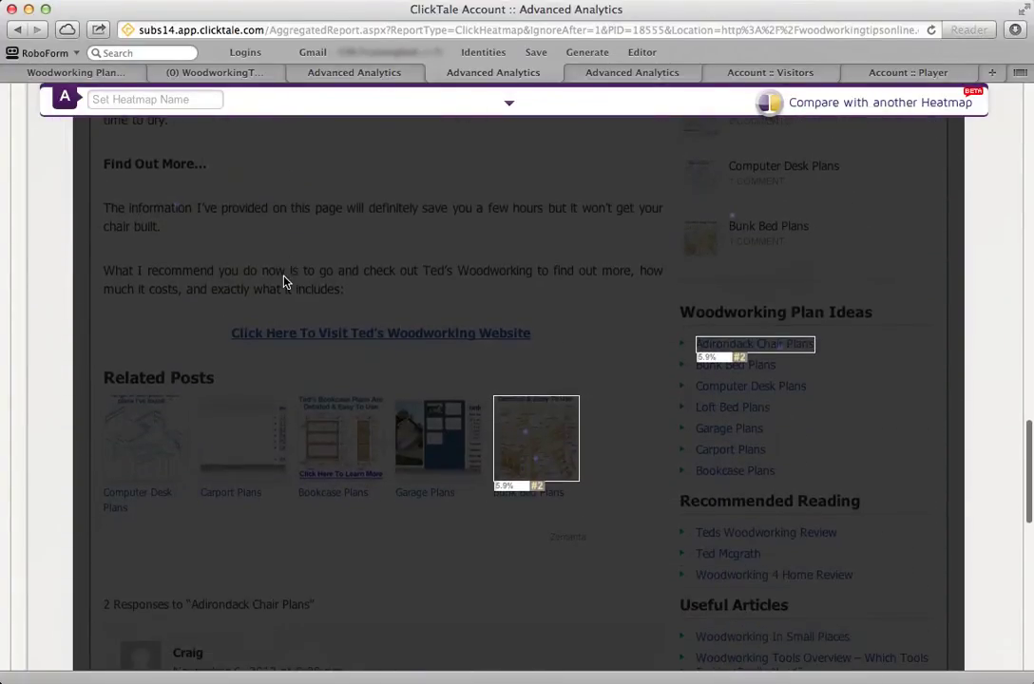
mouse_move(526, 422)
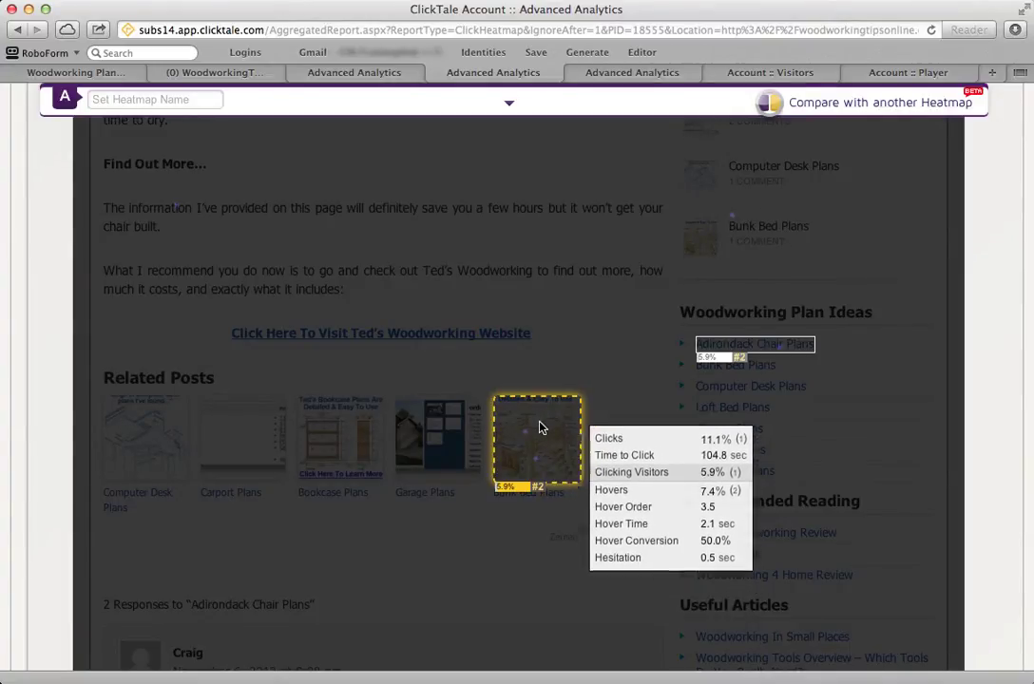
mouse_move(732, 348)
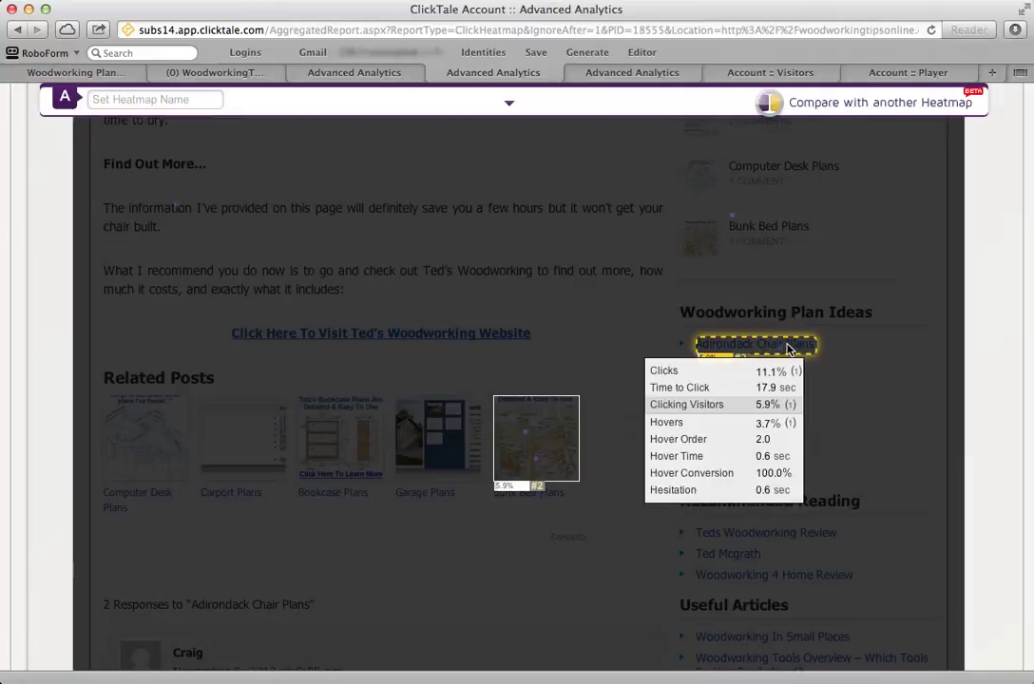
Step: Return to the heatmap settings panel showing 31 of 31 pageviews
scroll(546, 358, "up", 5)
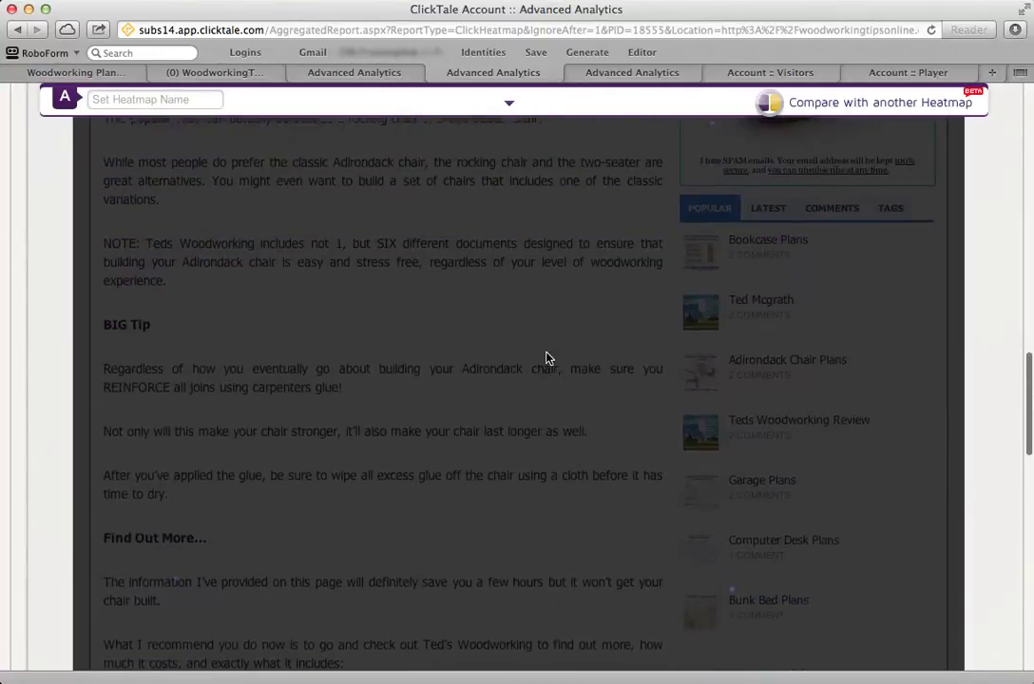
scroll(546, 359, "up", 12)
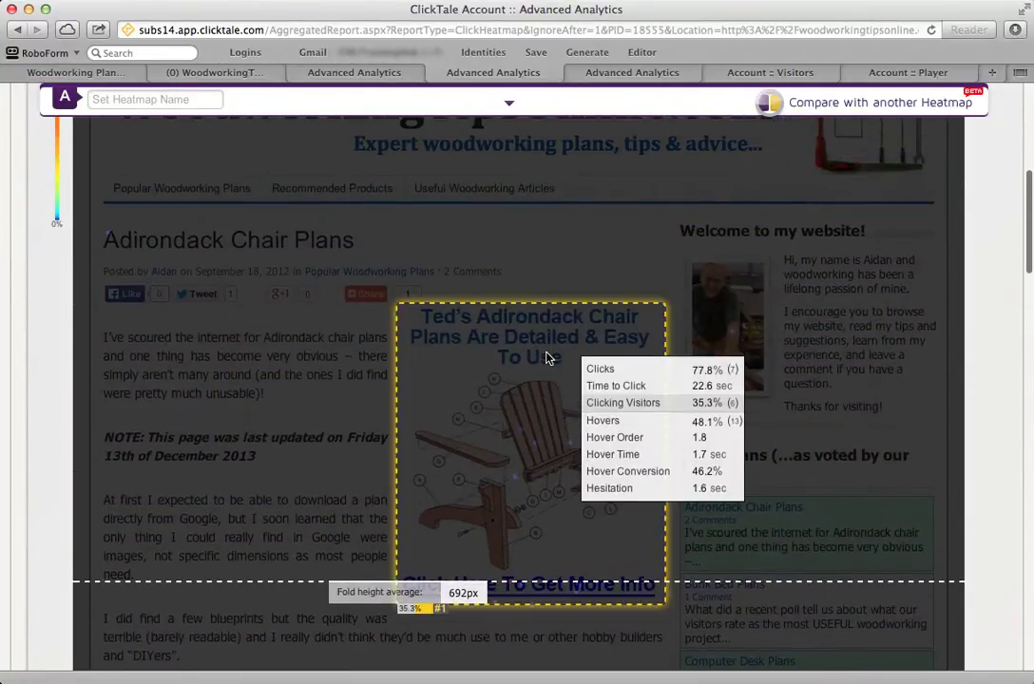
scroll(512, 219, "up", 4)
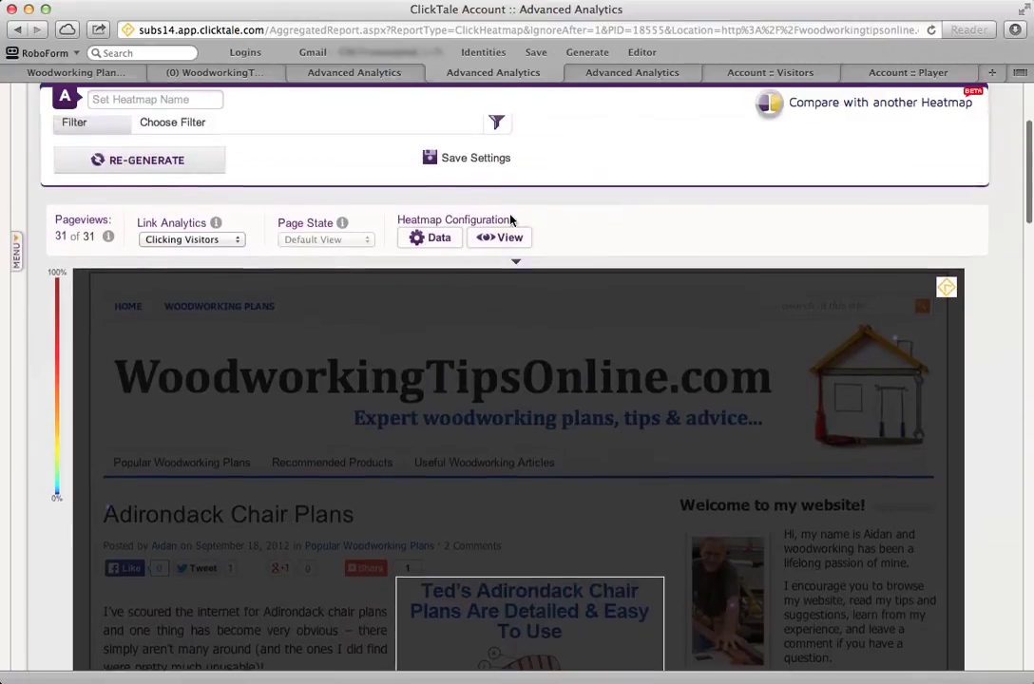
scroll(513, 218, "up", 4)
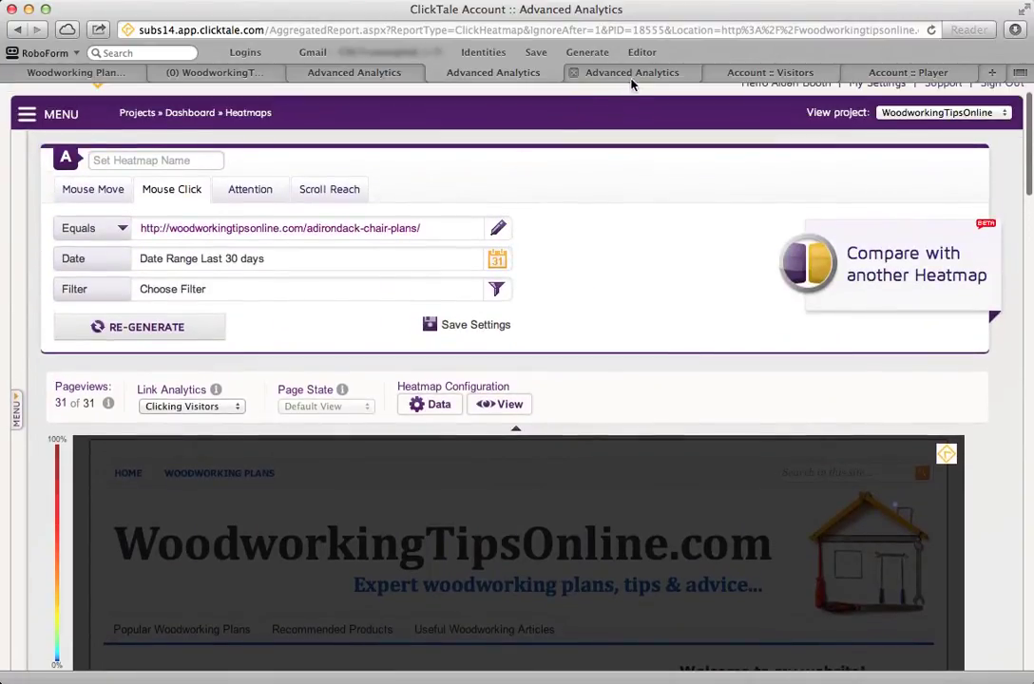
Step: Review the Bunk Bed Plans Mouse Move heatmap (7 pageviews), checking stats on the plan image
left_click(639, 73)
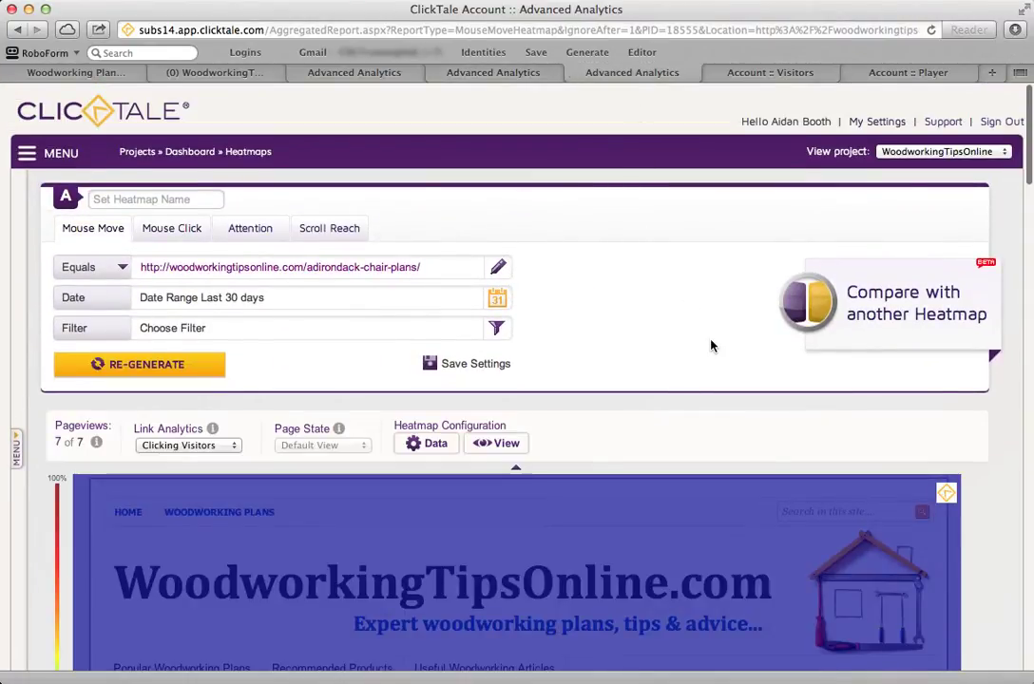
scroll(713, 346, "down", 2)
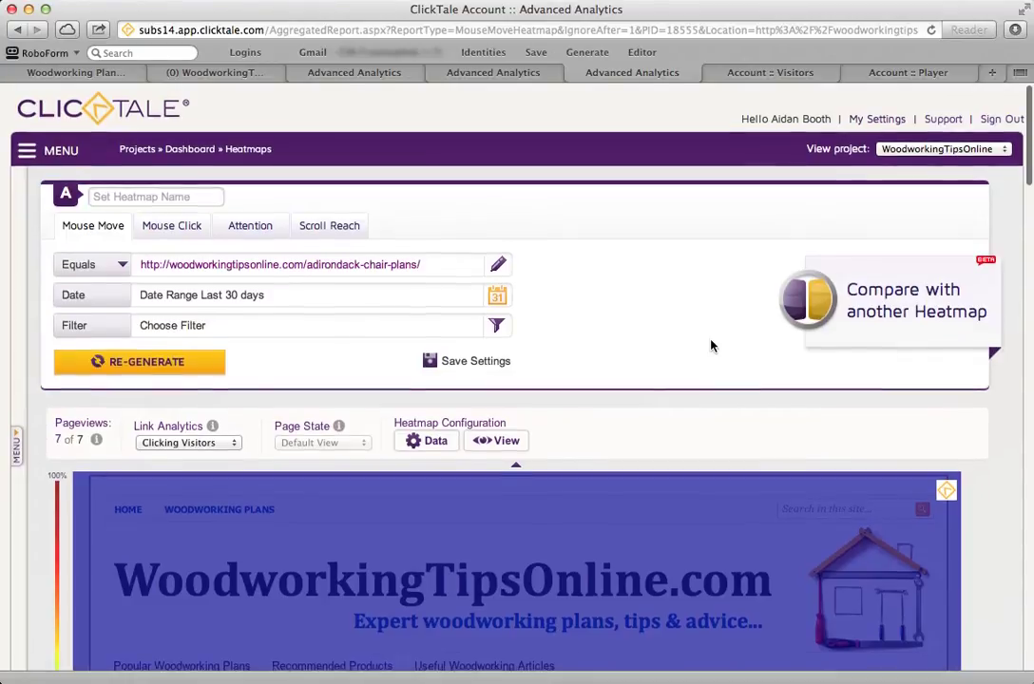
scroll(712, 346, "down", 15)
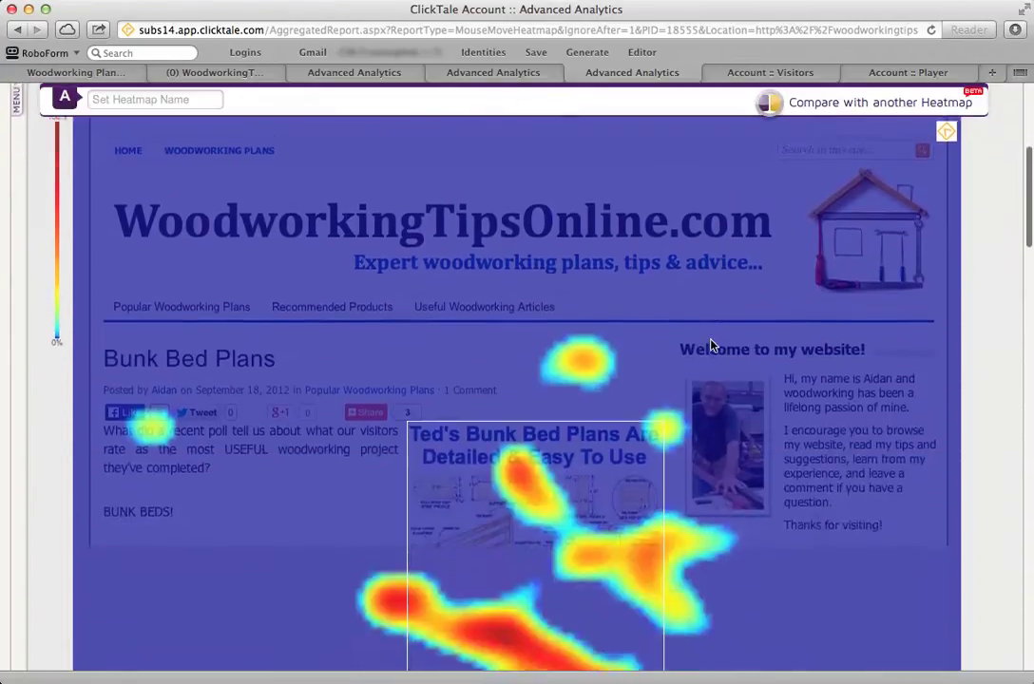
scroll(713, 346, "up", 2)
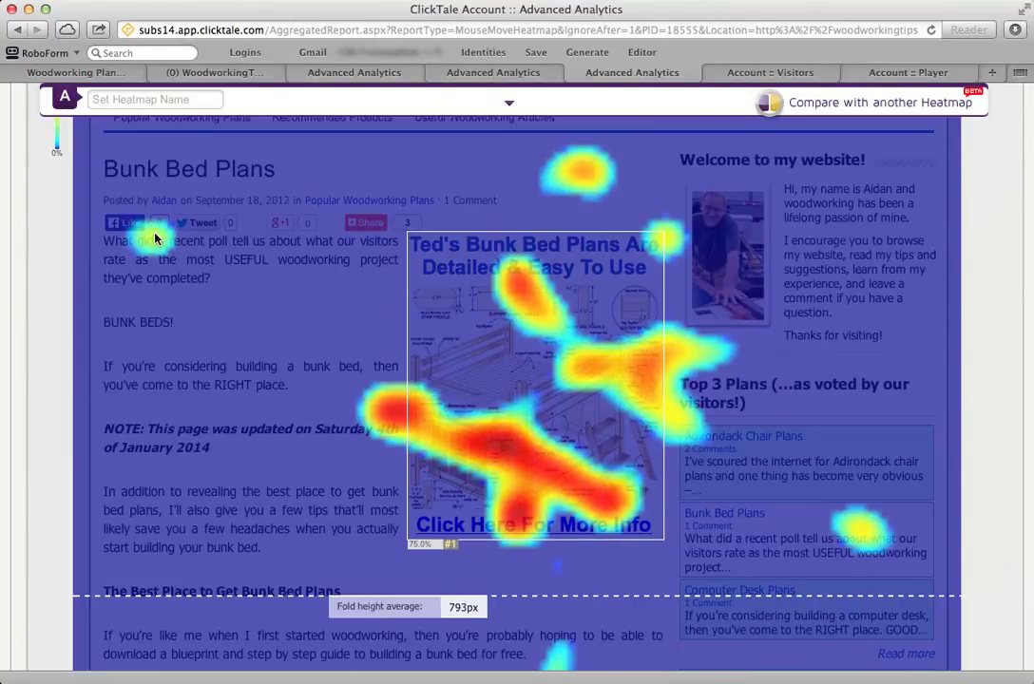
mouse_move(455, 409)
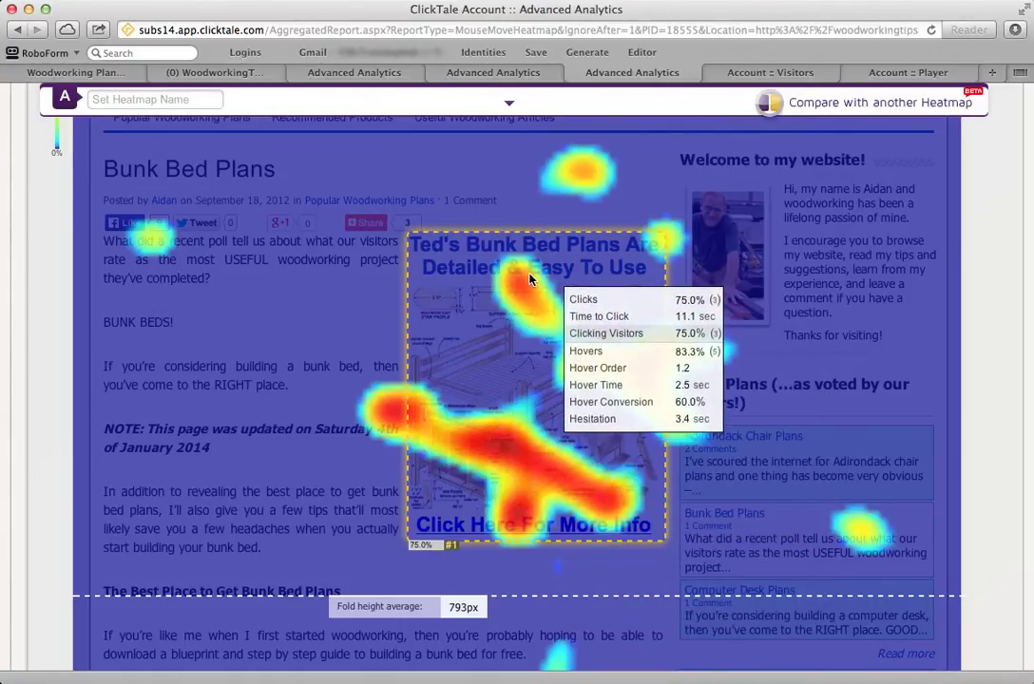
scroll(528, 277, "down", 5)
scroll(528, 278, "down", 13)
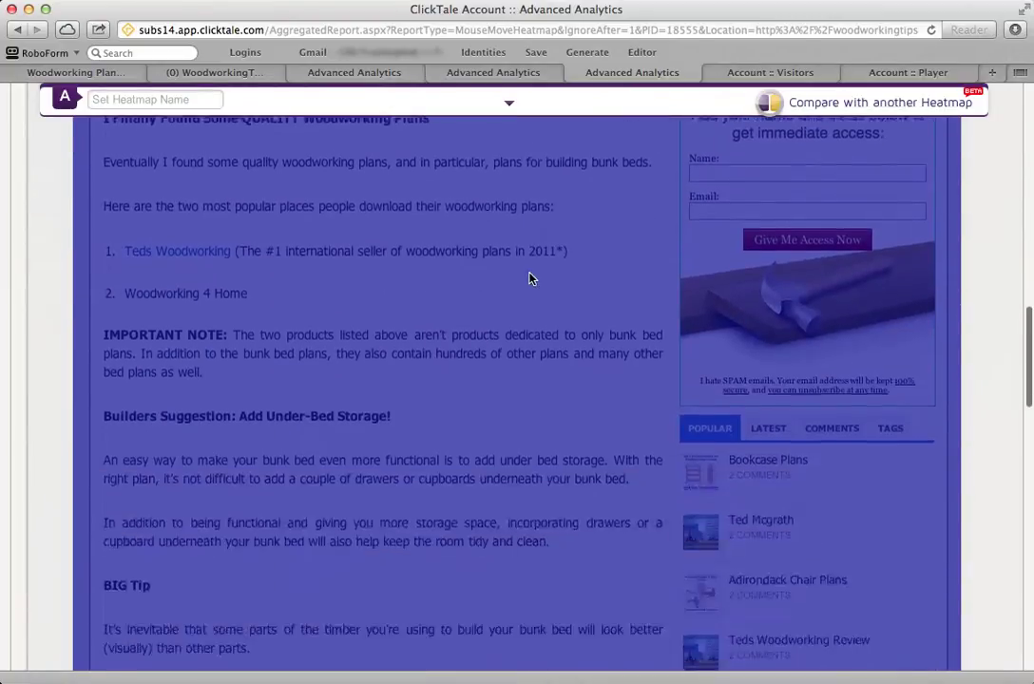
scroll(129, 448, "down", 3)
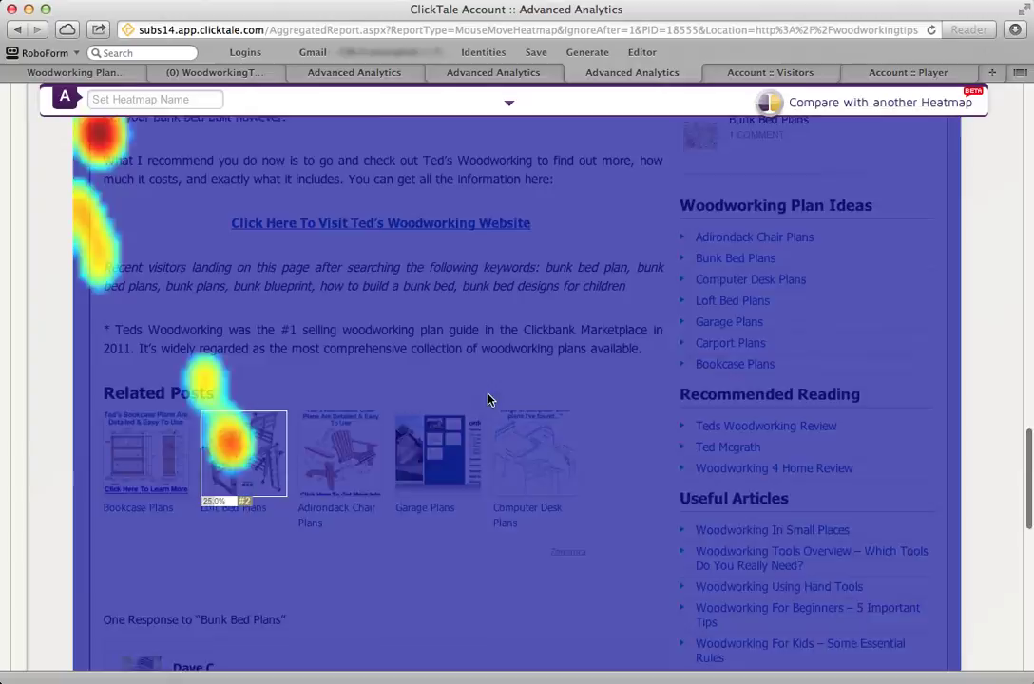
scroll(489, 399, "up", 20)
scroll(488, 399, "up", 1)
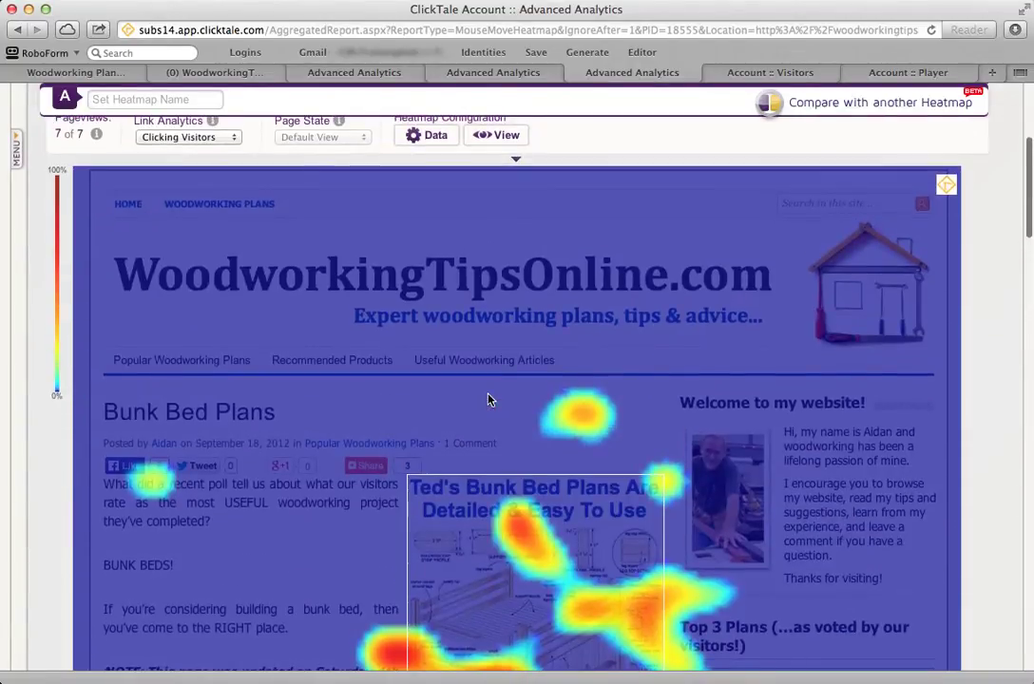
Step: Load the ClickTale Dashboard and scroll down to the Visitor Recordings table for January 12, 2014
left_click(756, 73)
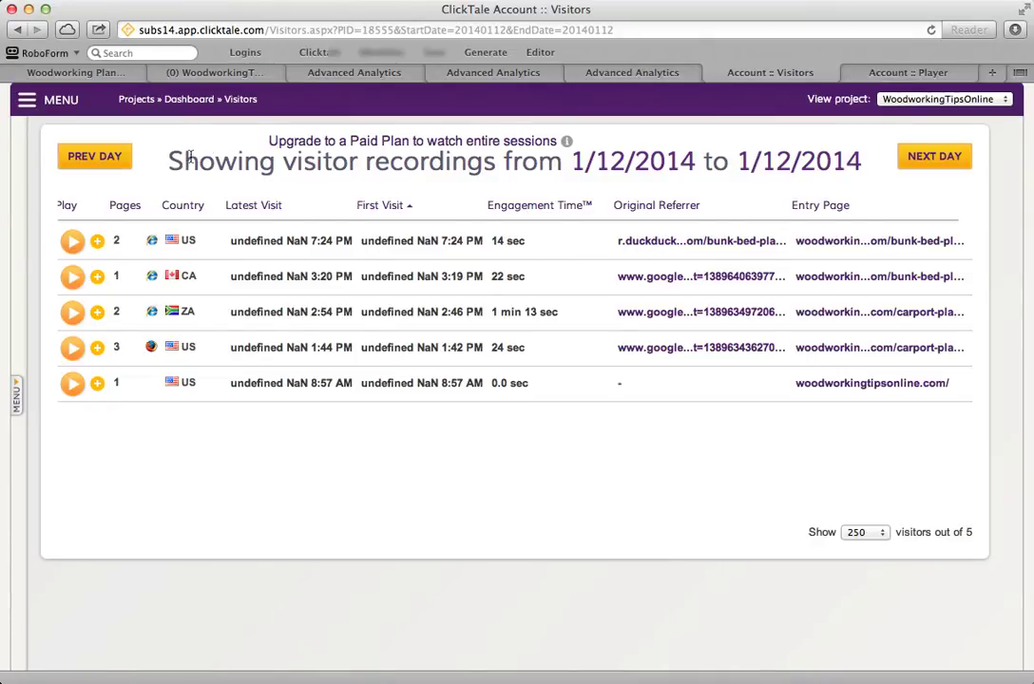
left_click(16, 31)
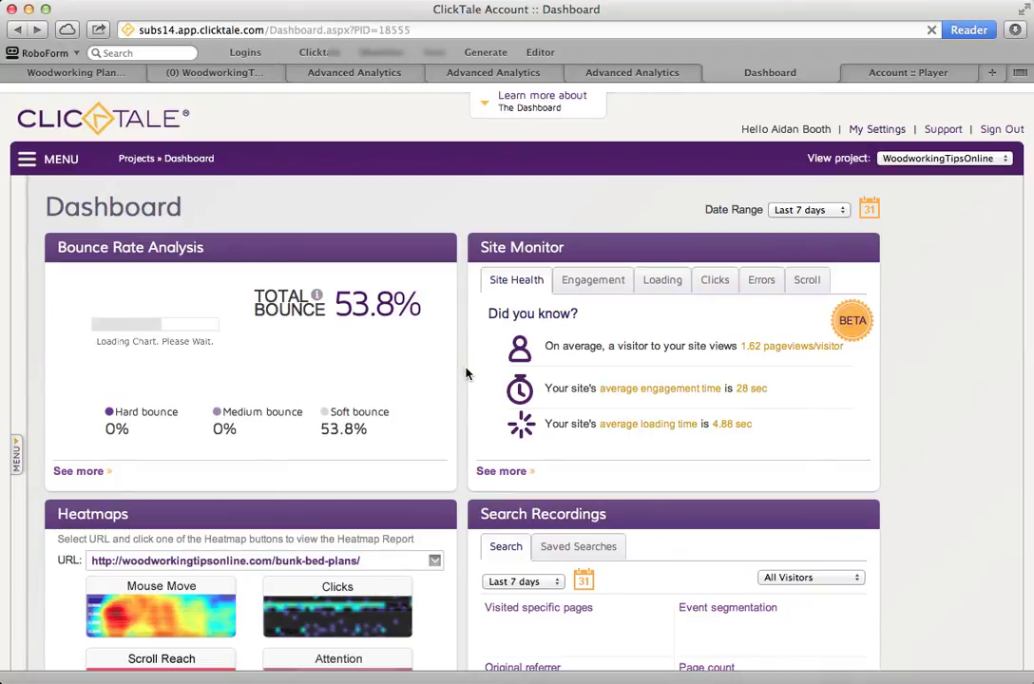
scroll(467, 370, "down", 1)
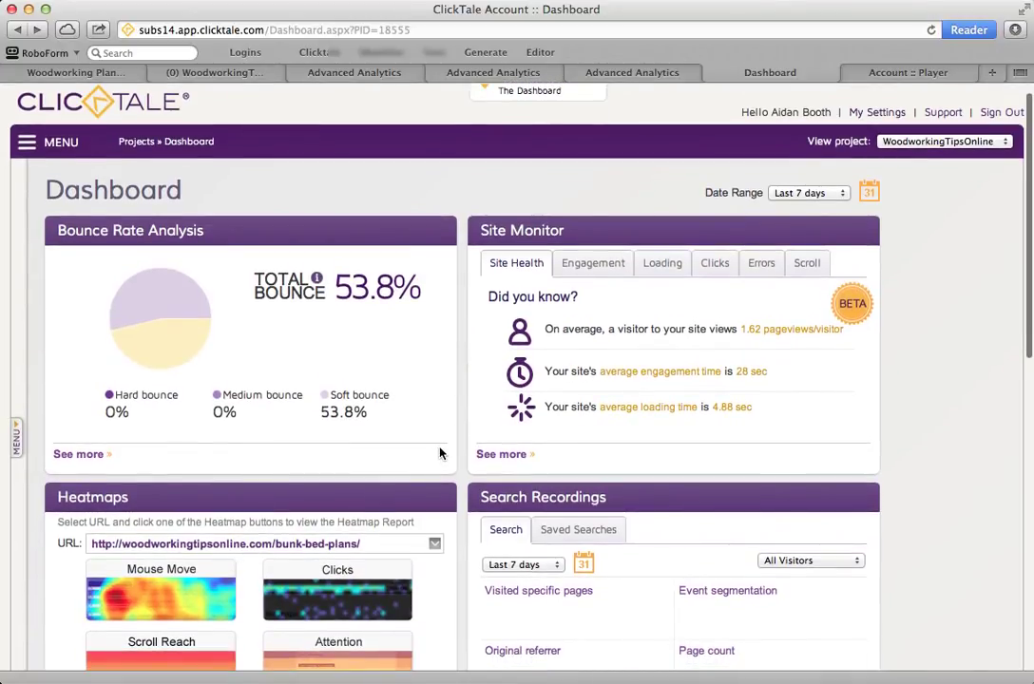
scroll(459, 462, "down", 5)
scroll(458, 462, "down", 1)
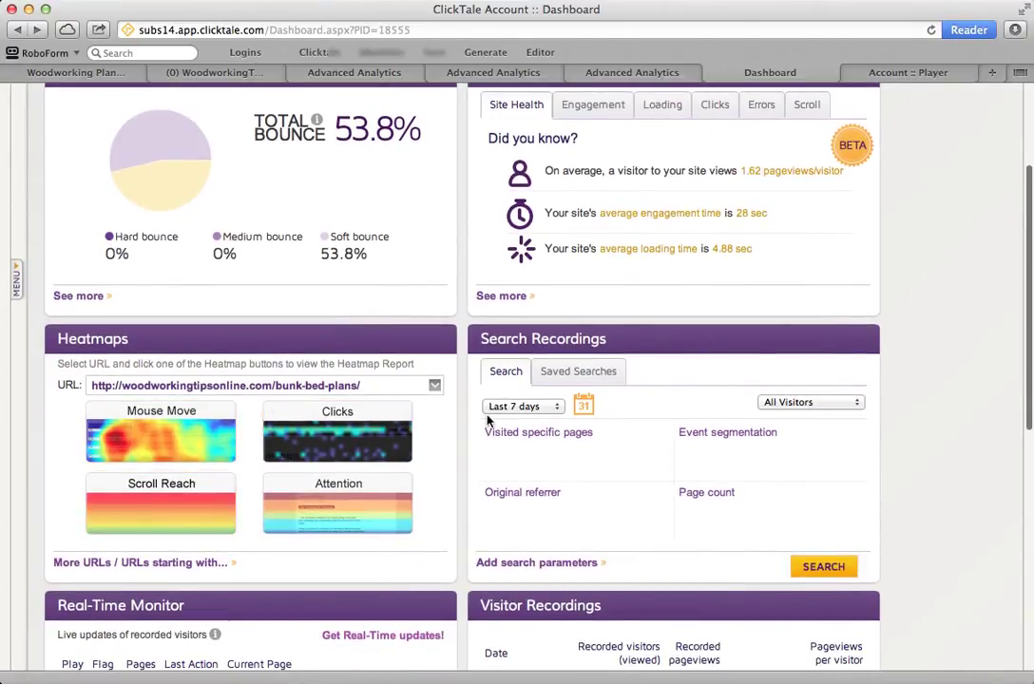
scroll(461, 456, "down", 10)
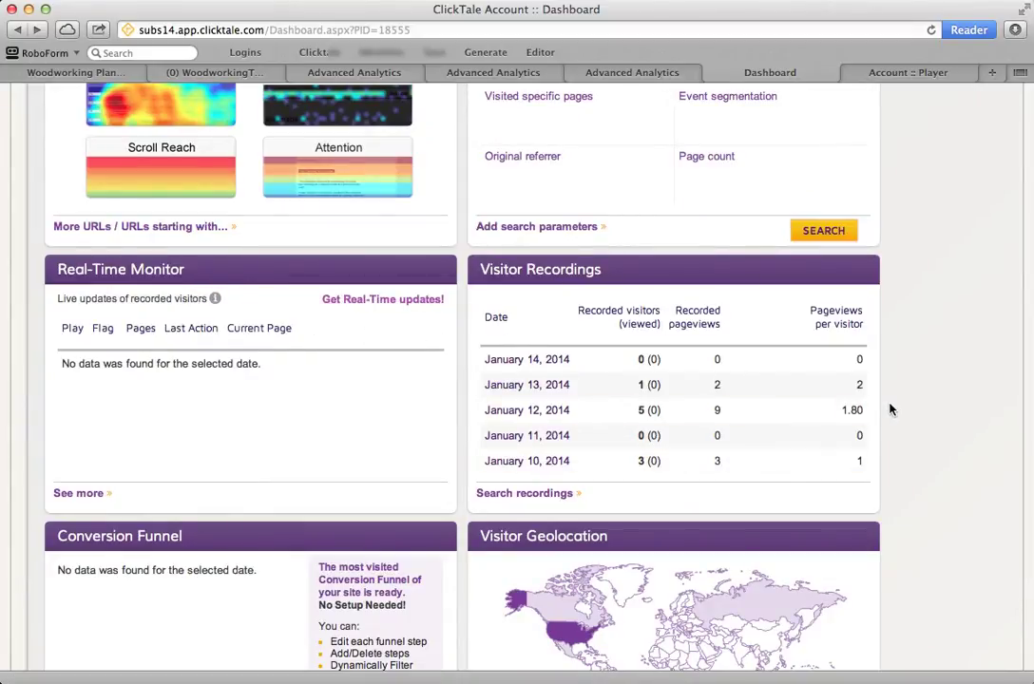
scroll(890, 409, "down", 2)
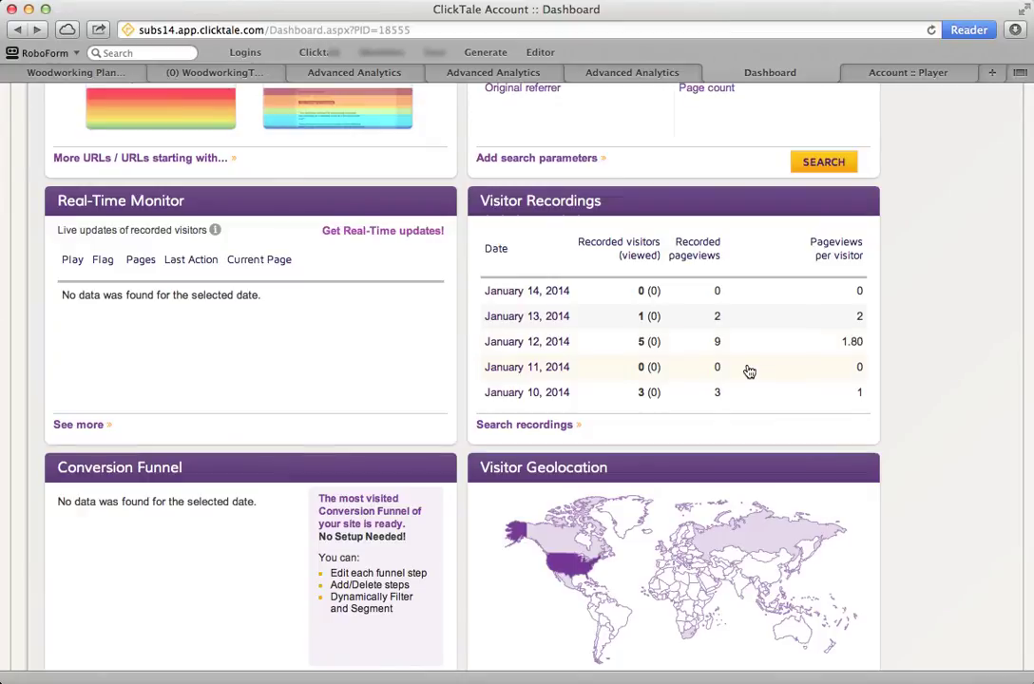
Step: List the January 12, 2014 recordings and expand, then collapse, the US visitor's three pageviews
left_click(529, 342)
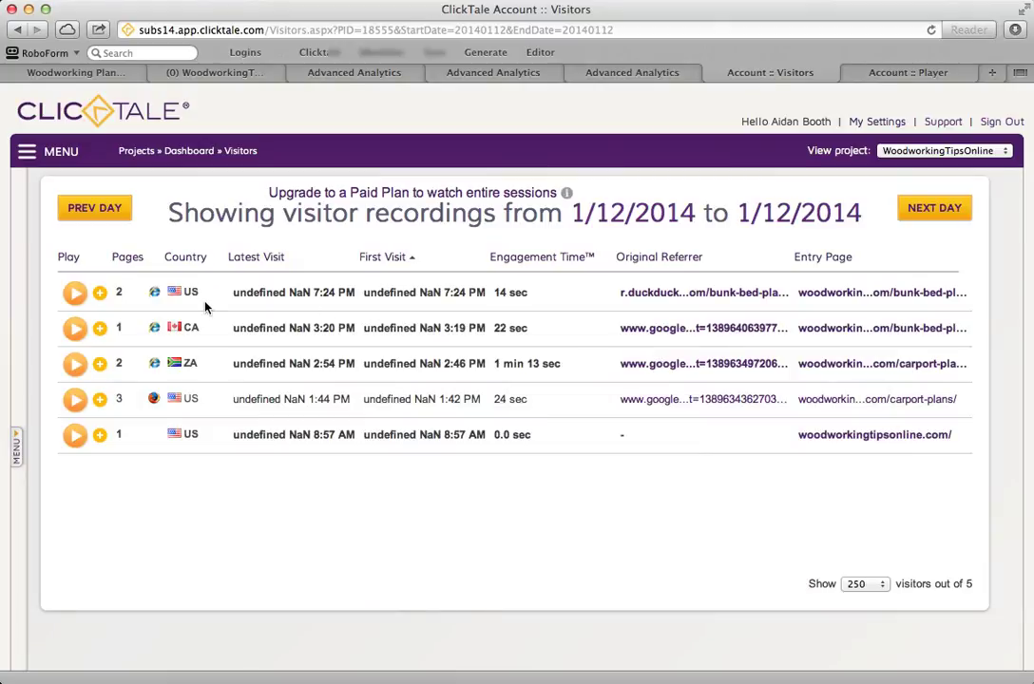
left_click(101, 402)
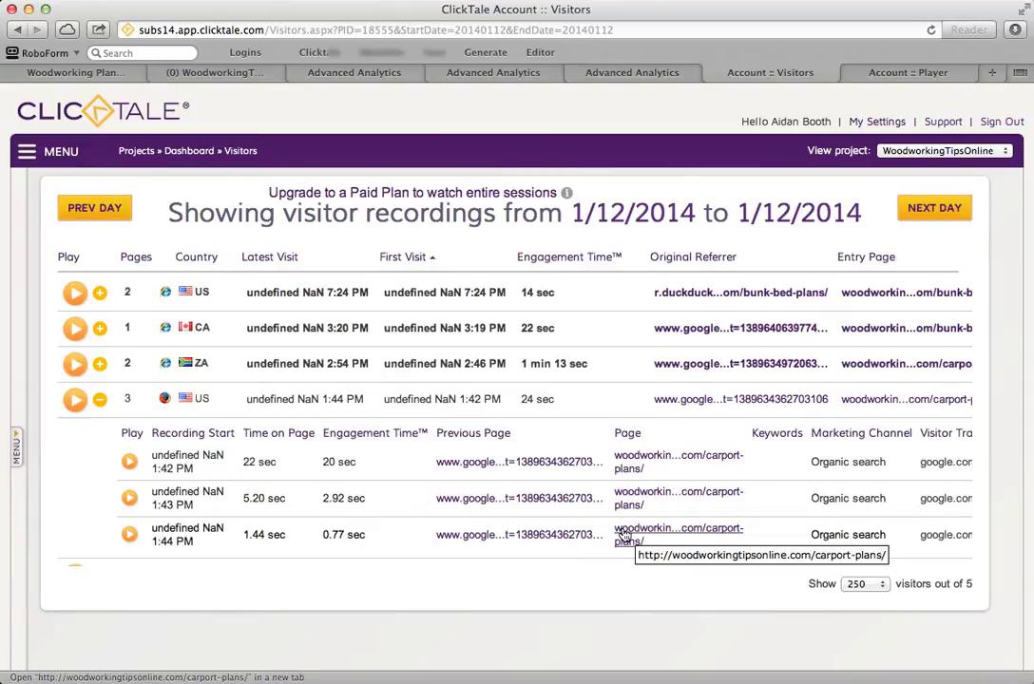
left_click(100, 400)
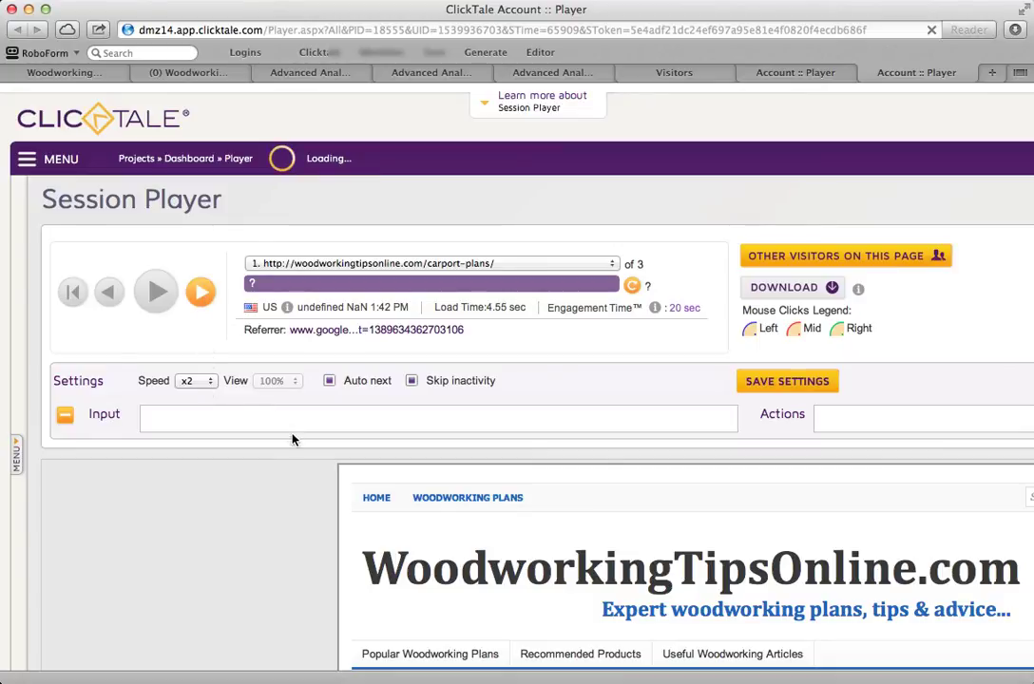
Step: Replay the carport-plans session, then close the player and return to the 1/12/2014 visitors list
scroll(293, 440, "down", 1)
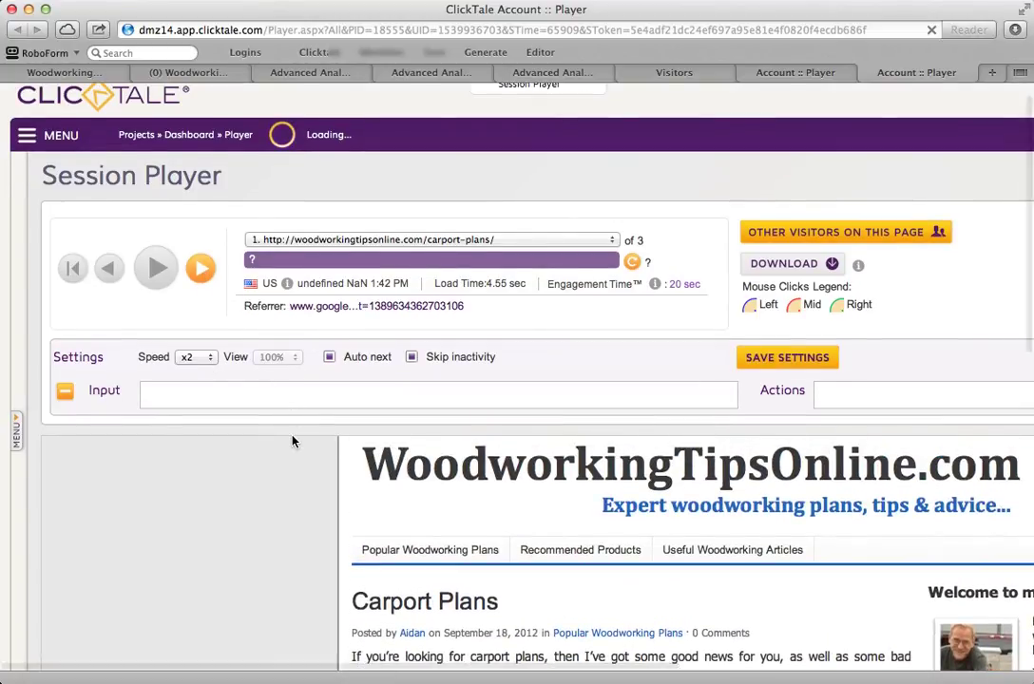
scroll(316, 501, "right", 2)
scroll(317, 501, "left", 3)
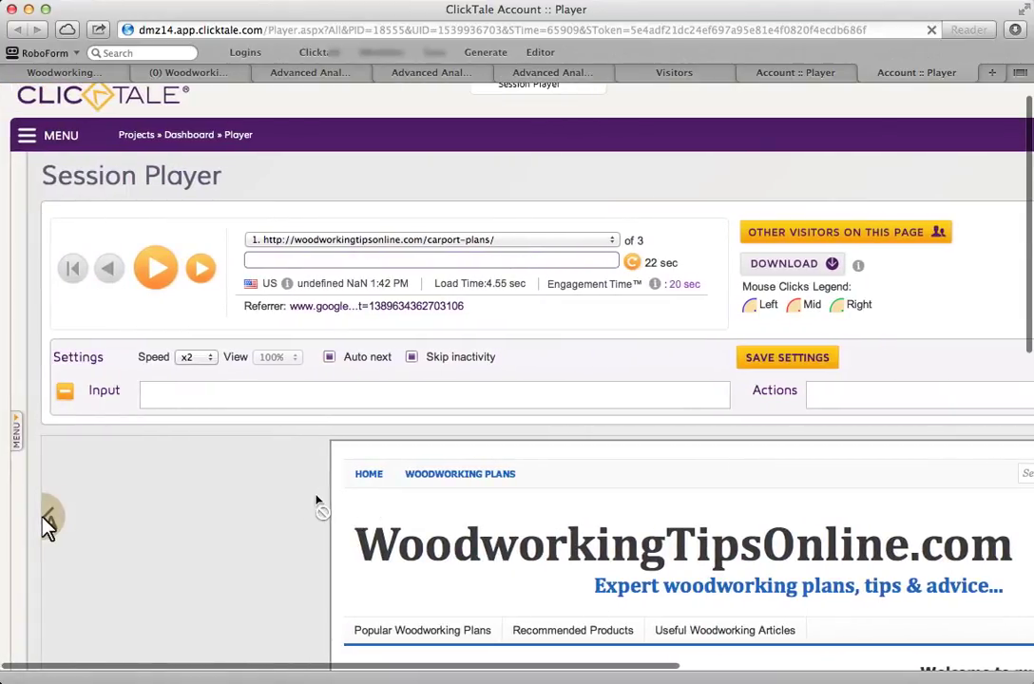
left_click(156, 268)
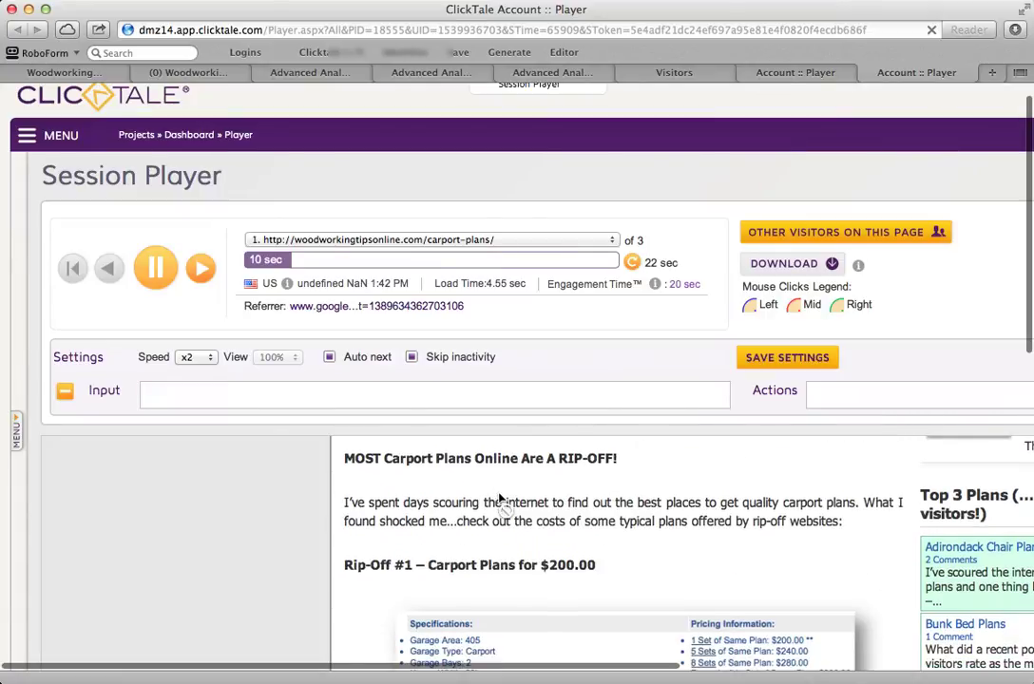
scroll(499, 499, "down", 5)
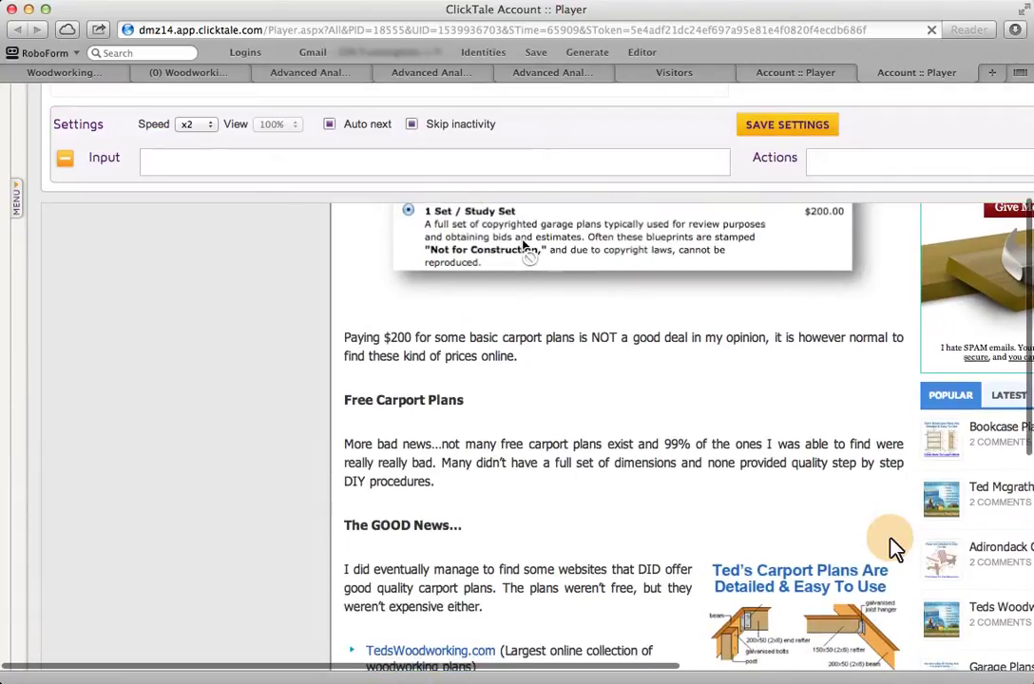
scroll(802, 581, "down", 3)
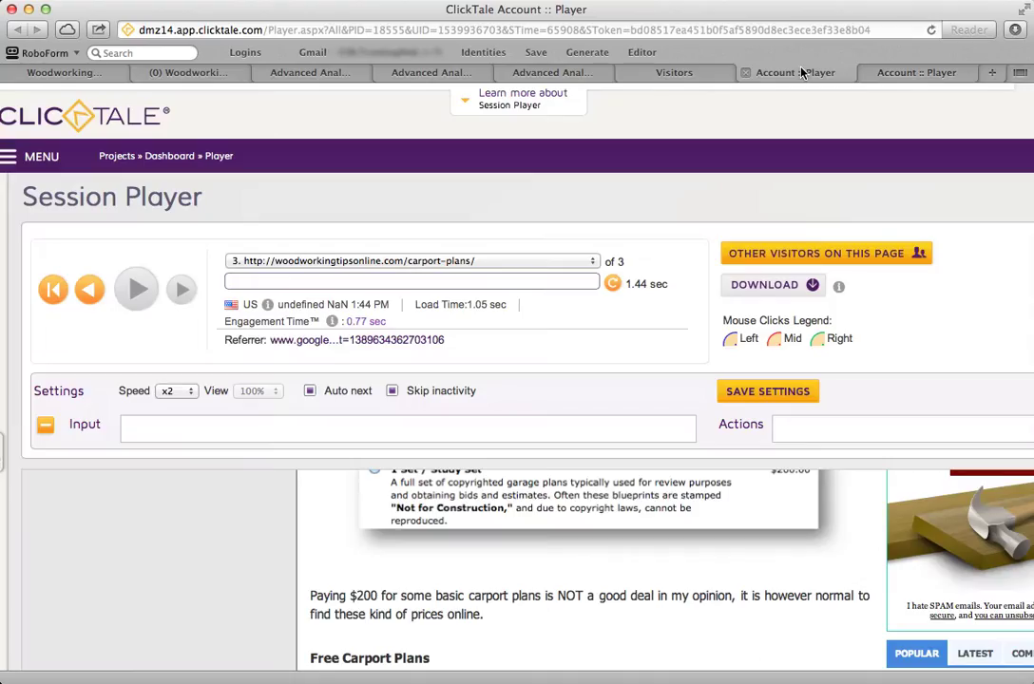
left_click(746, 72)
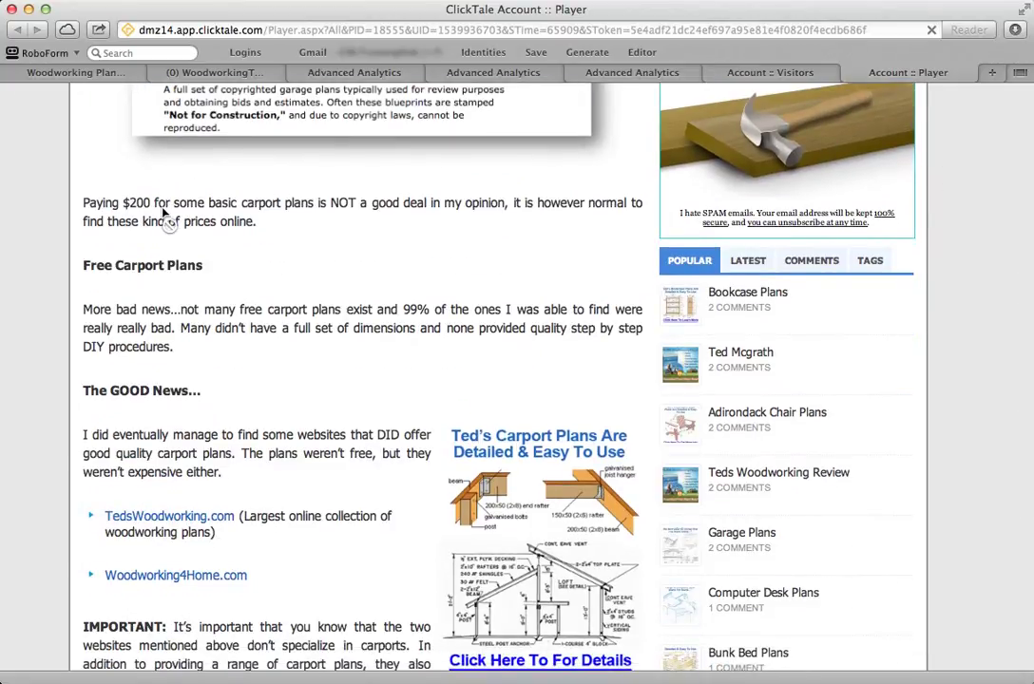
left_click(772, 74)
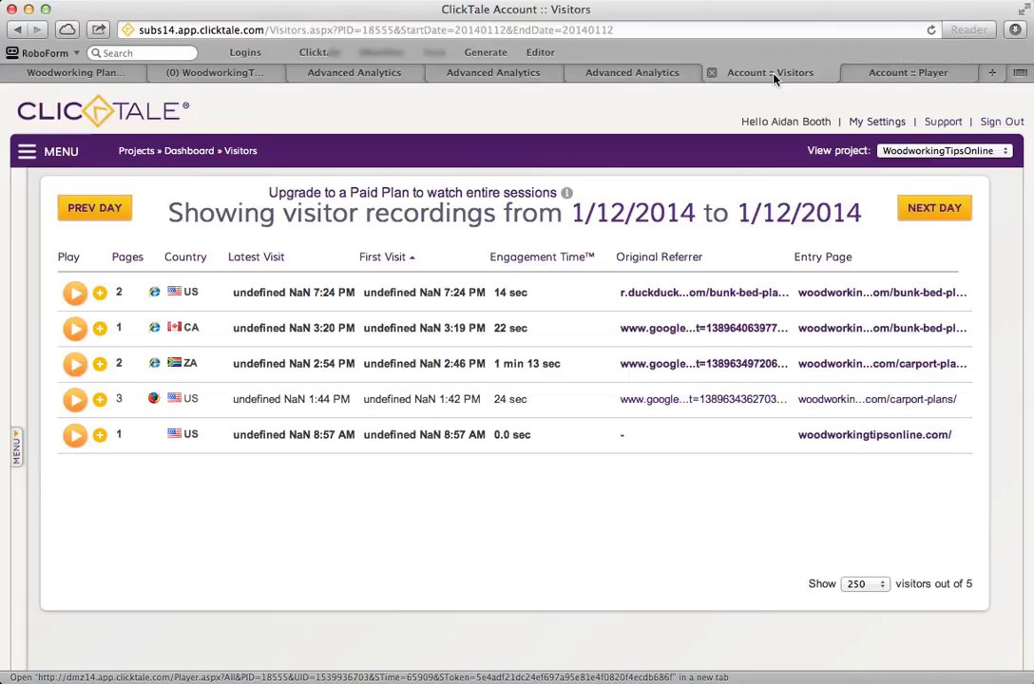
Step: Switch back to the Clicky statistics for WoodworkingTipsOnline.com
left_click(218, 73)
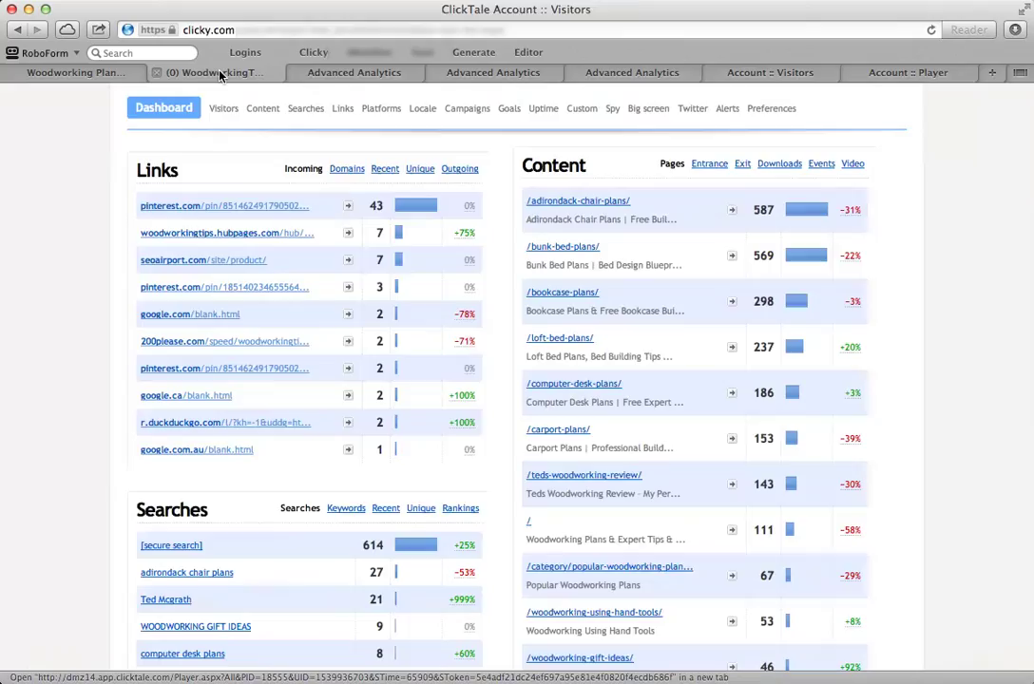